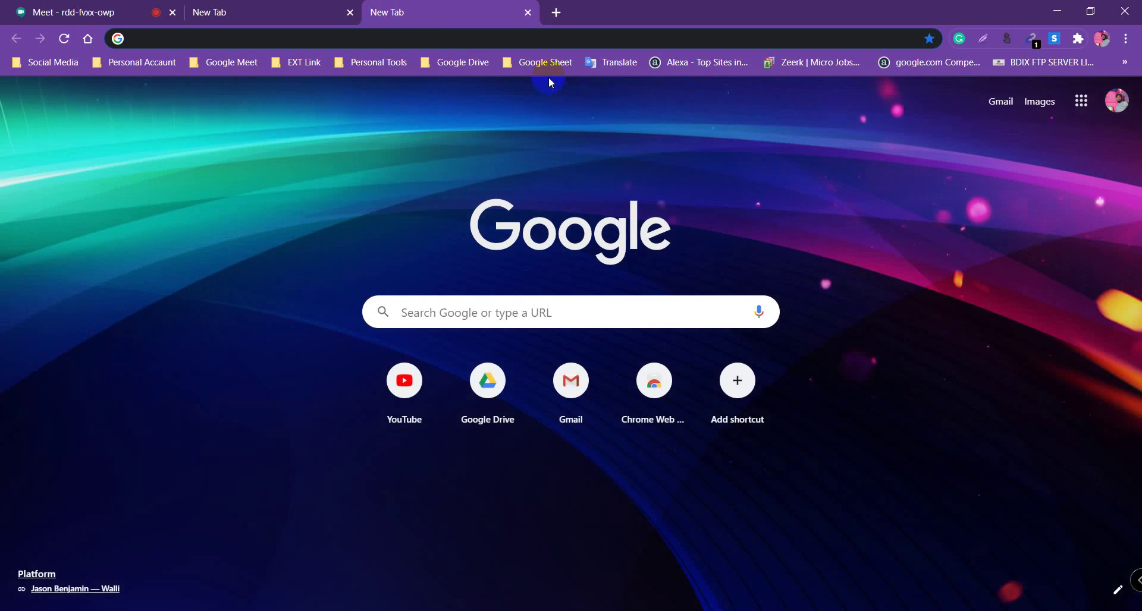
pyautogui.click(517, 62)
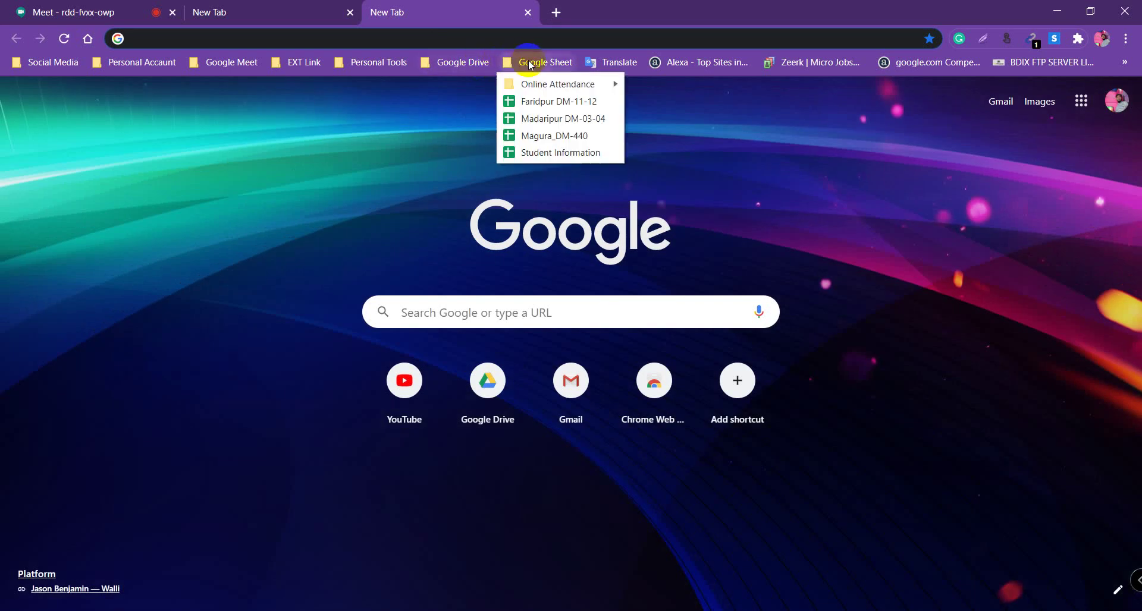
pyautogui.moveTo(556, 83)
pyautogui.moveTo(689, 91)
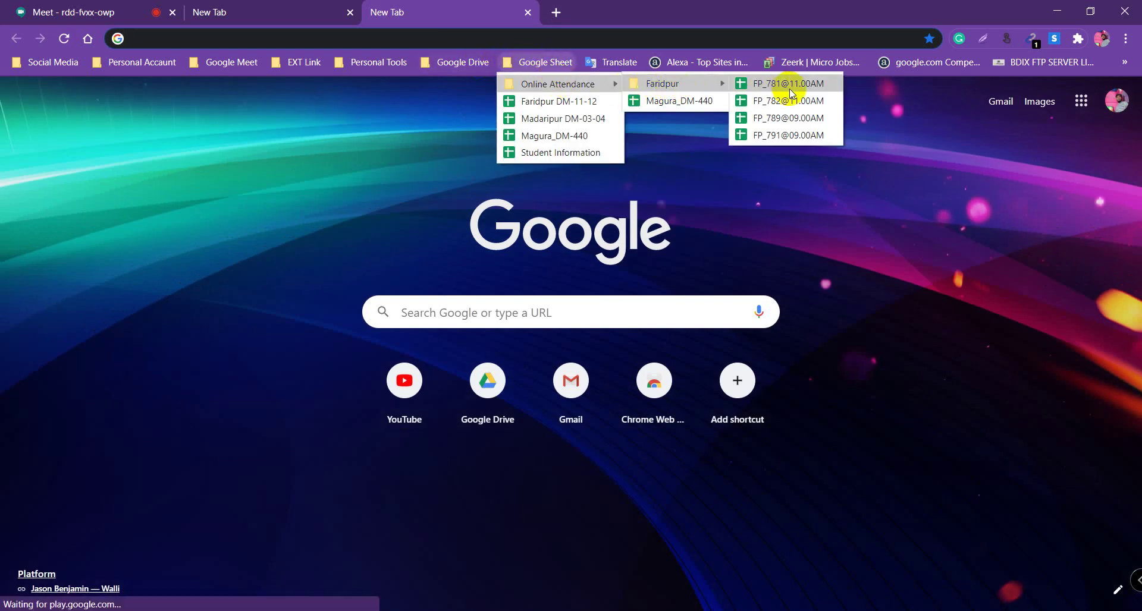
pyautogui.click(792, 119)
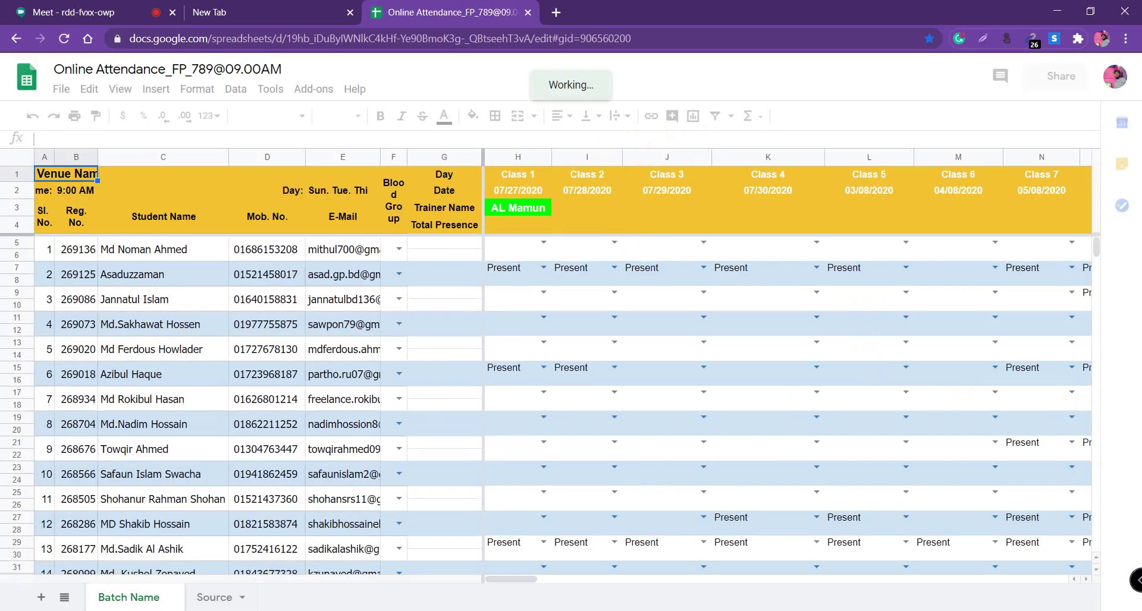
pyautogui.moveTo(519, 578); pyautogui.dragTo(618, 578)
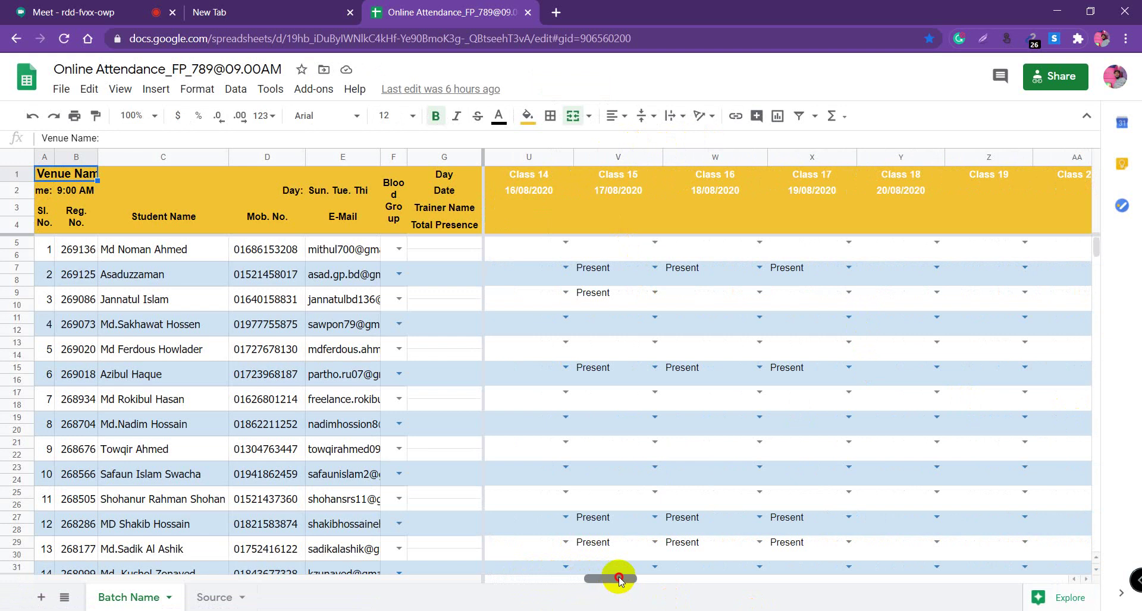
pyautogui.moveTo(619, 580); pyautogui.dragTo(562, 580)
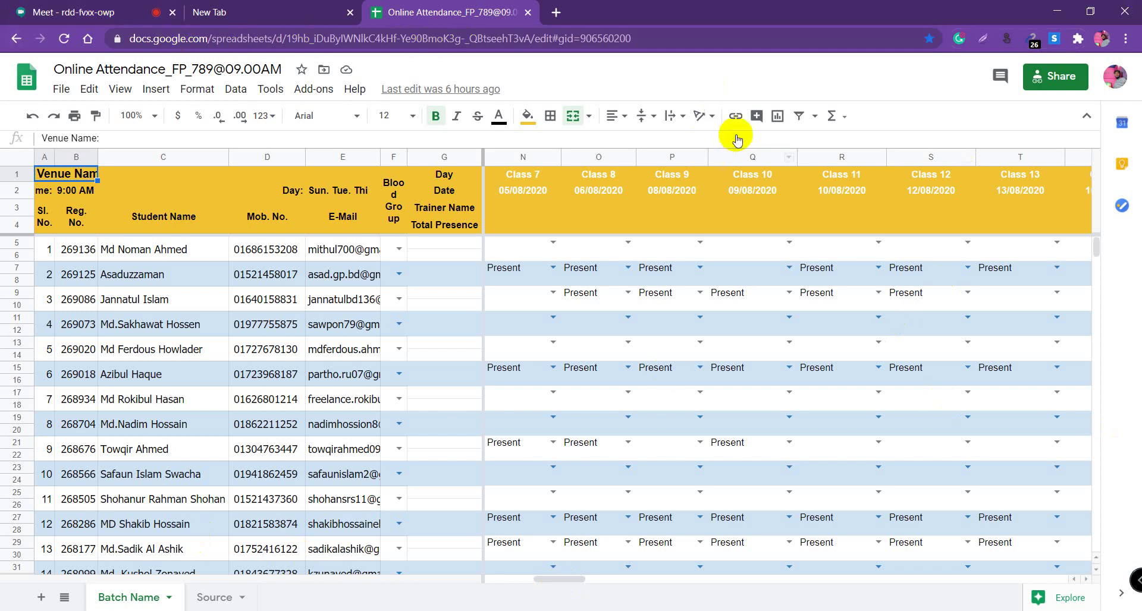
pyautogui.click(61, 14)
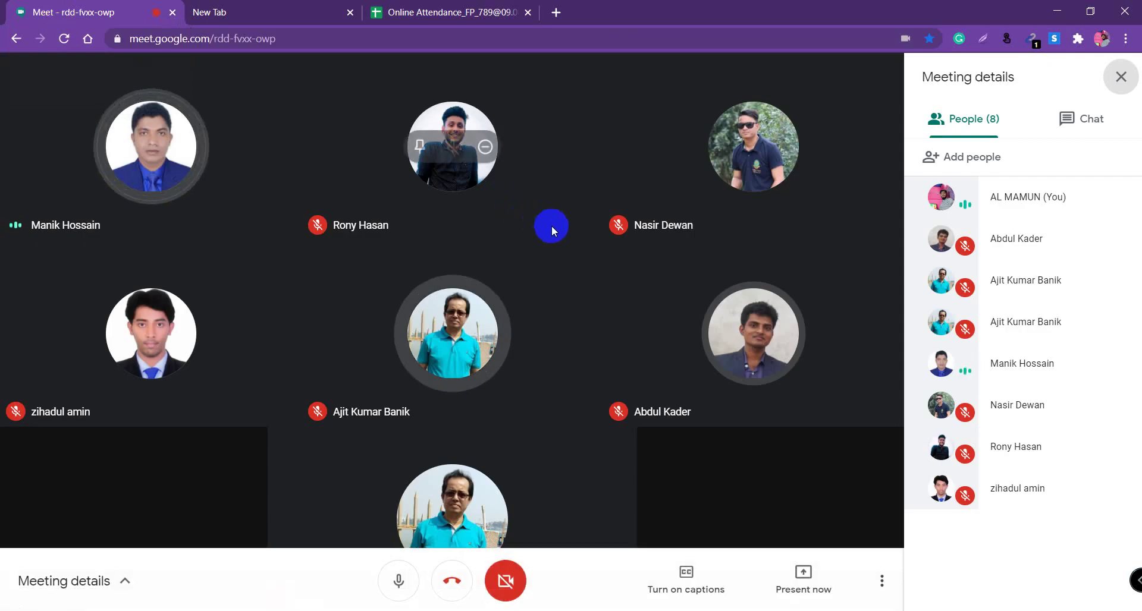
pyautogui.click(571, 599)
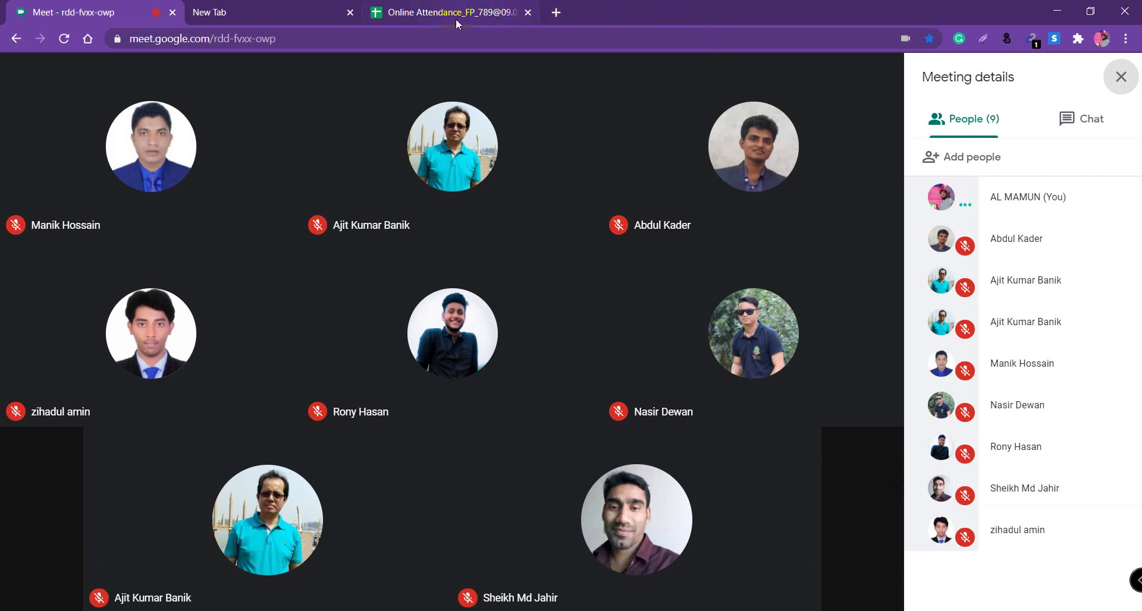
pyautogui.click(554, 14)
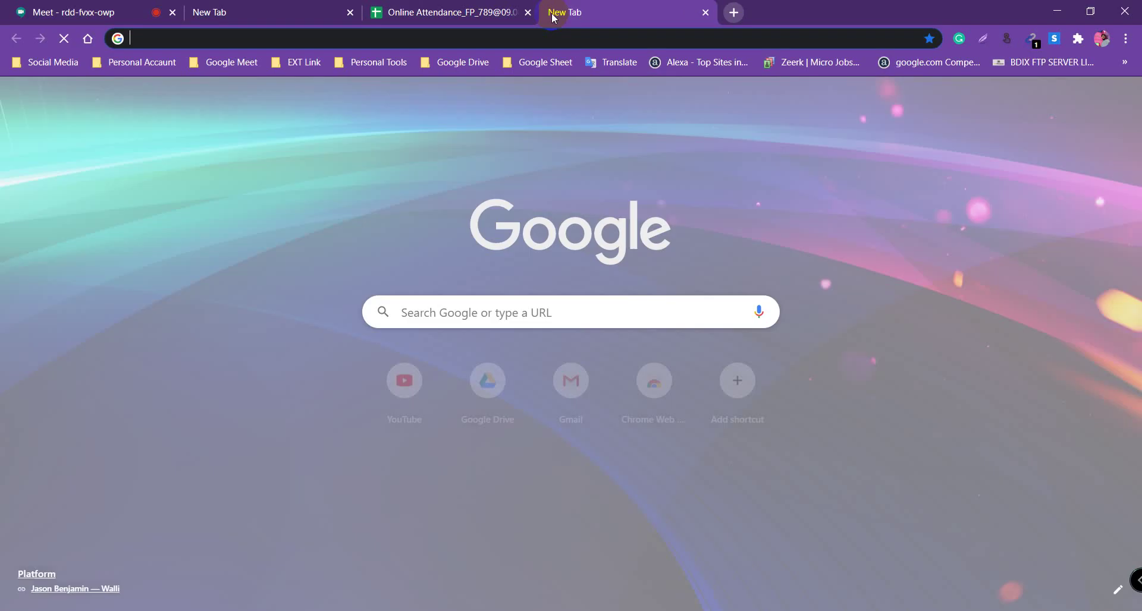
pyautogui.click(545, 67)
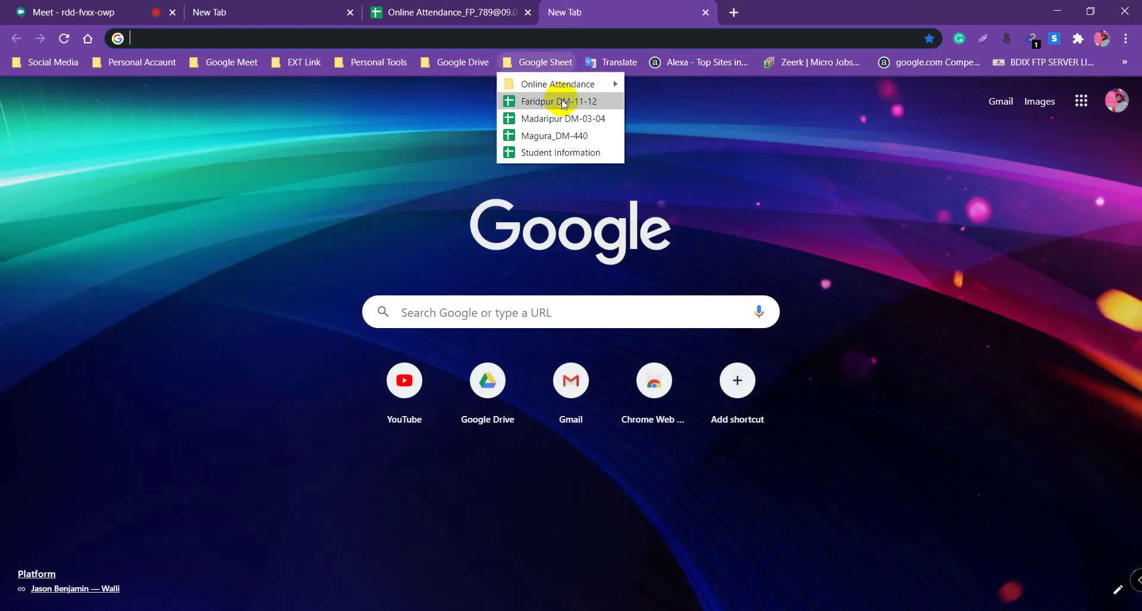
pyautogui.moveTo(576, 84)
pyautogui.click(678, 101)
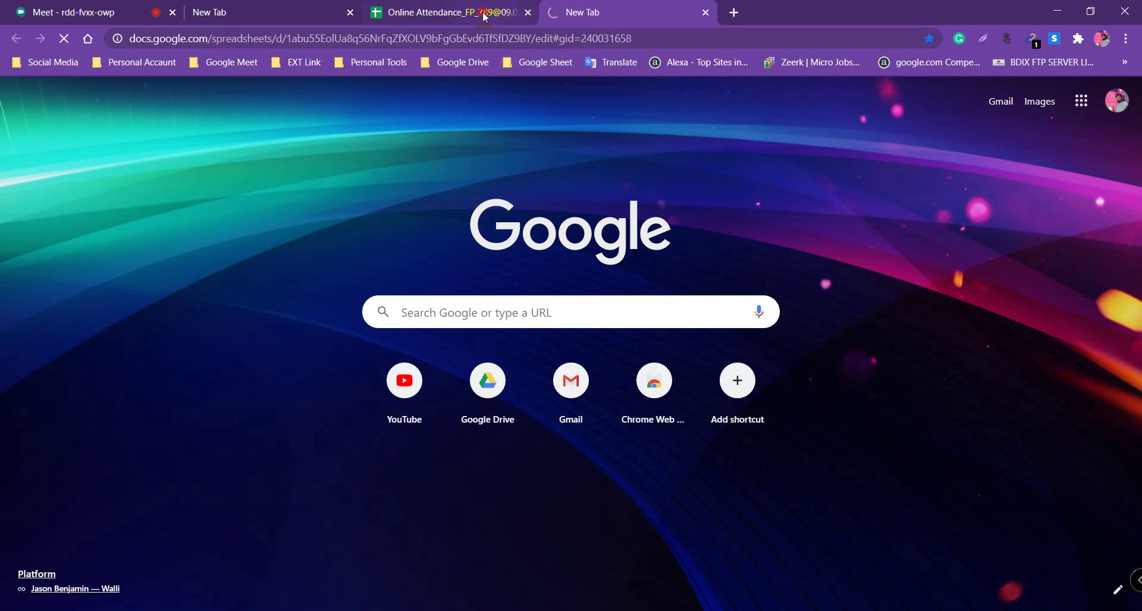
pyautogui.click(521, 14)
pyautogui.click(528, 13)
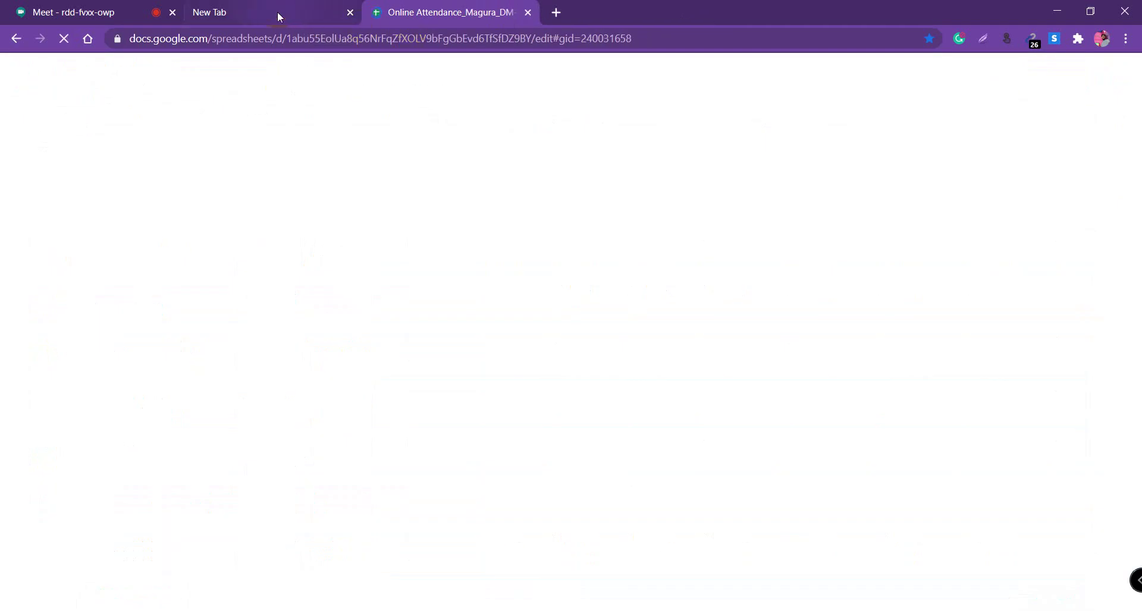
pyautogui.middleClick(277, 17)
# Step: Check the participants in the Google Meet call and view the Class 15 to Class 21 columns of the Magura_DM-440 sheet
pyautogui.click(104, 13)
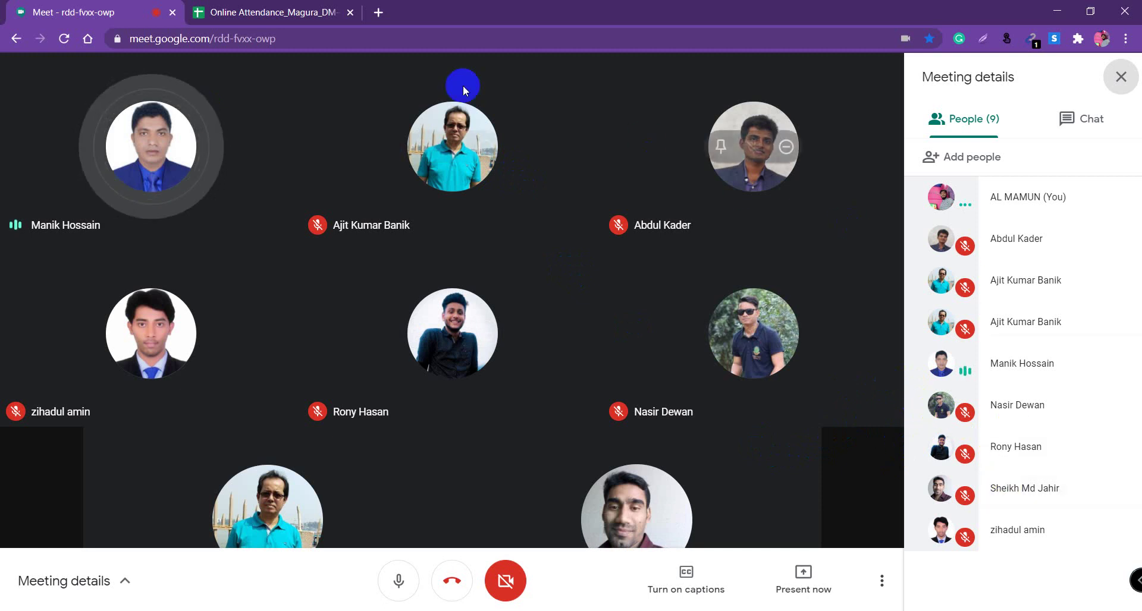
pyautogui.click(280, 12)
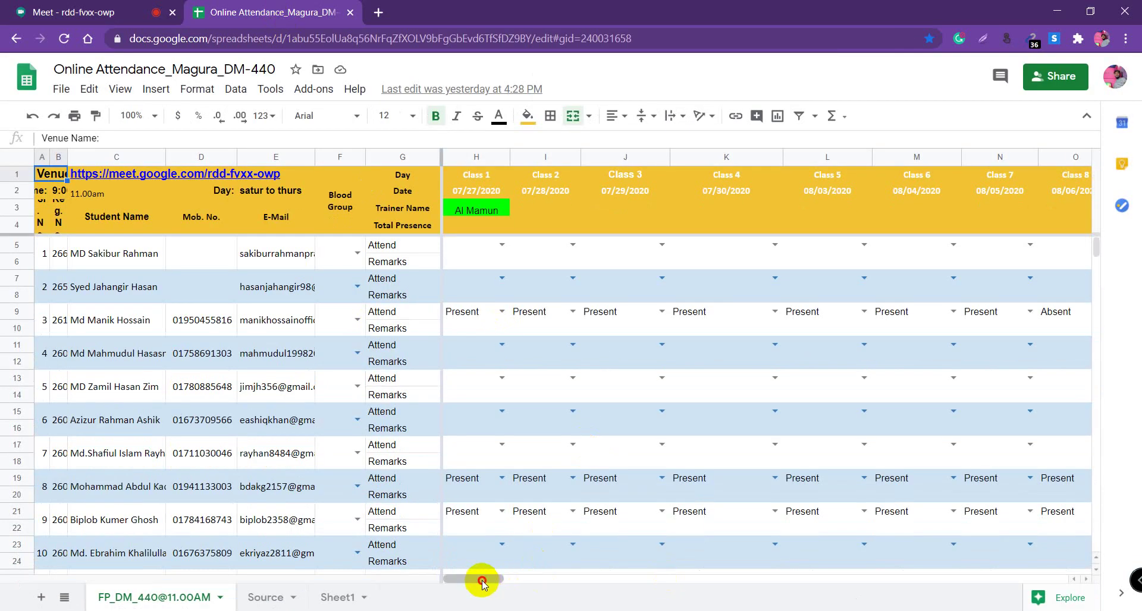
pyautogui.moveTo(477, 581); pyautogui.dragTo(582, 578)
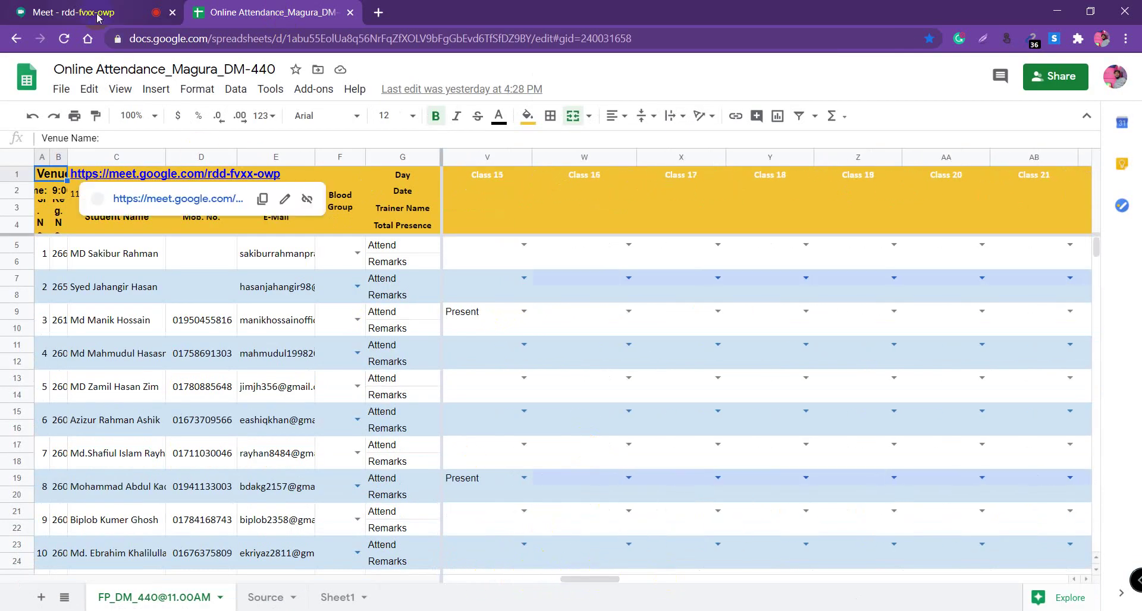
# Step: Present the entire Screen 1 in the Google Meet call and hide the screen-sharing notice
pyautogui.click(71, 13)
pyautogui.click(805, 573)
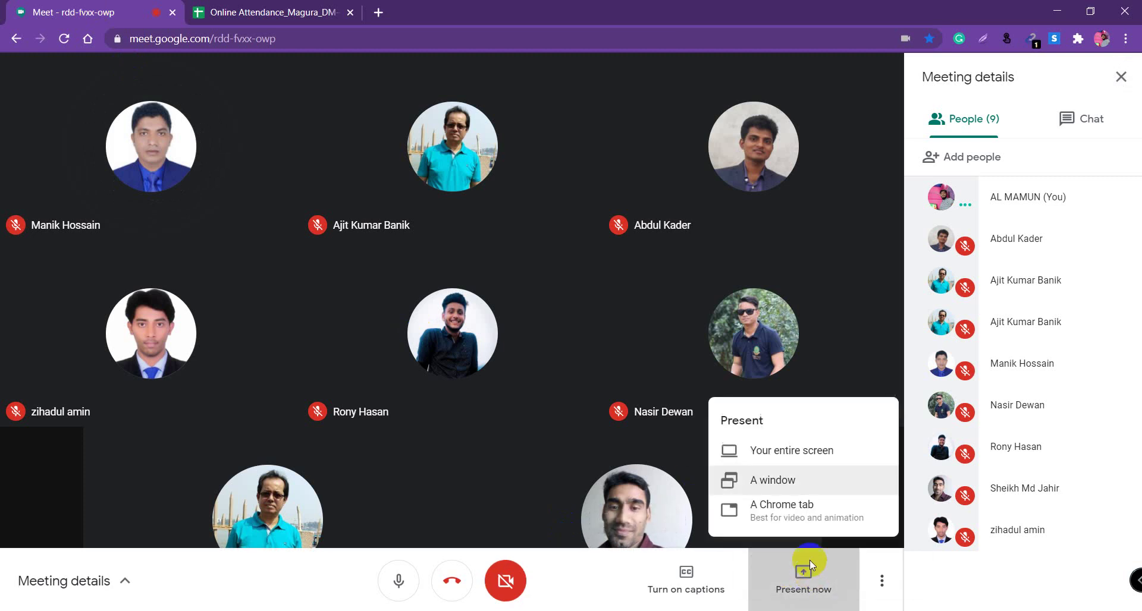
pyautogui.click(773, 452)
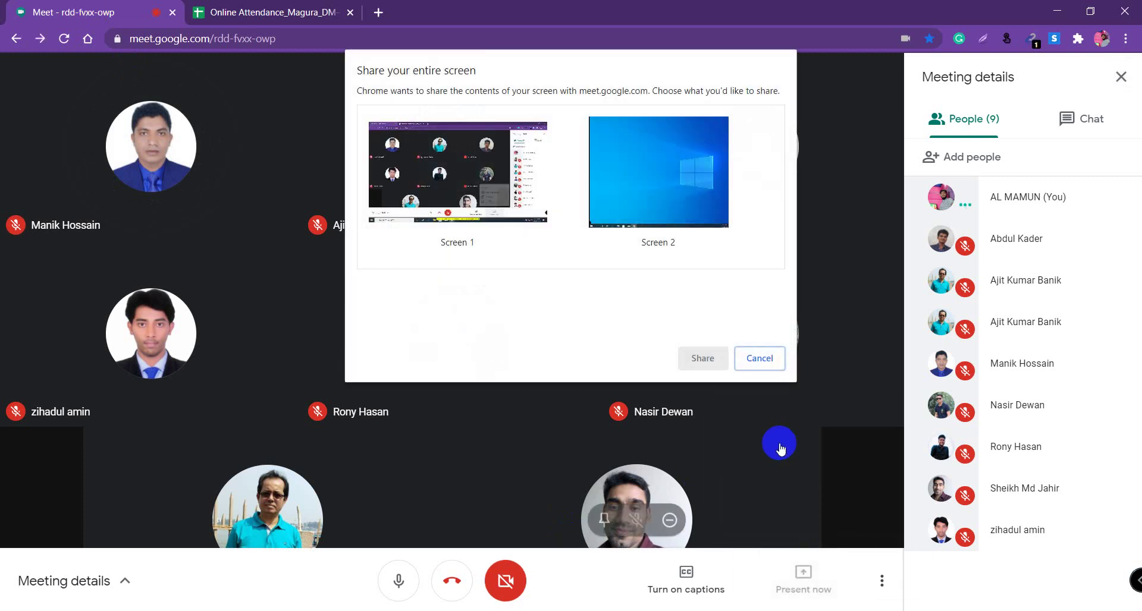
pyautogui.click(657, 241)
pyautogui.click(500, 197)
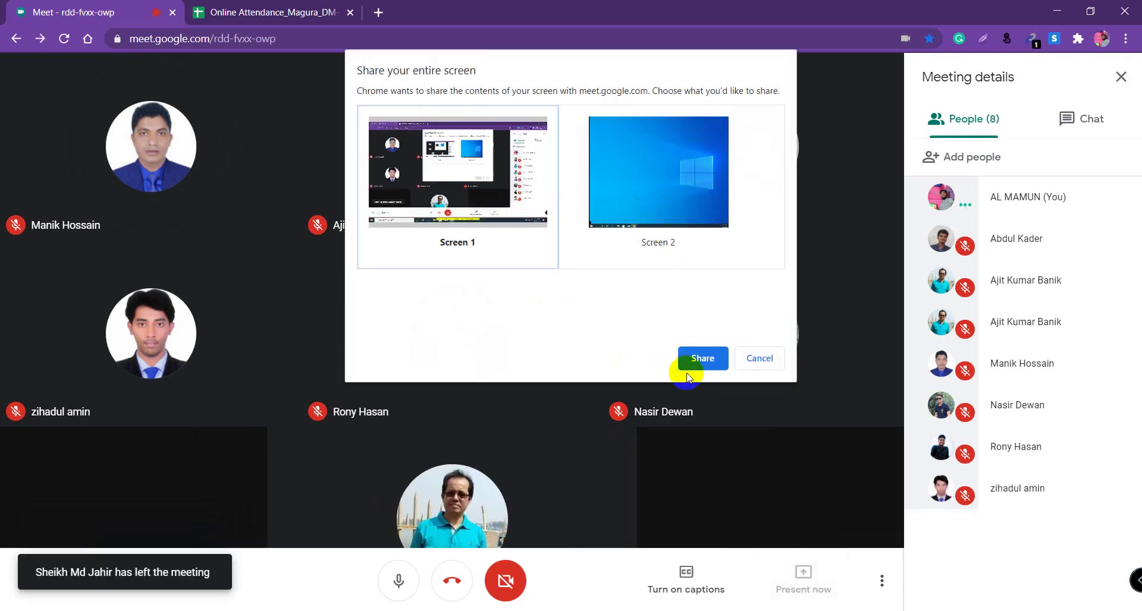
pyautogui.click(697, 357)
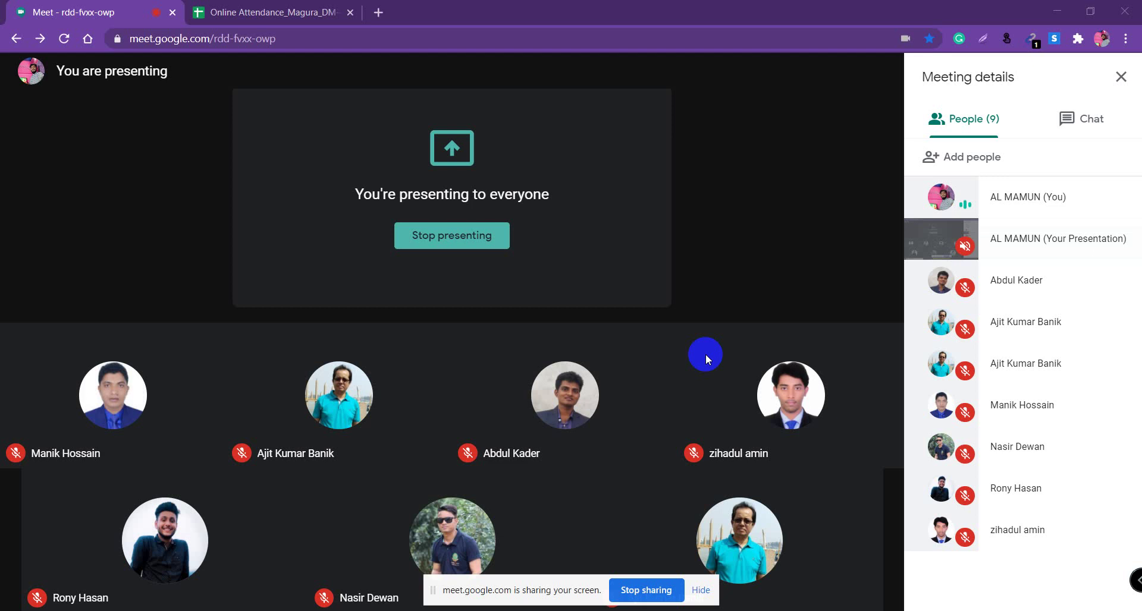
pyautogui.click(700, 589)
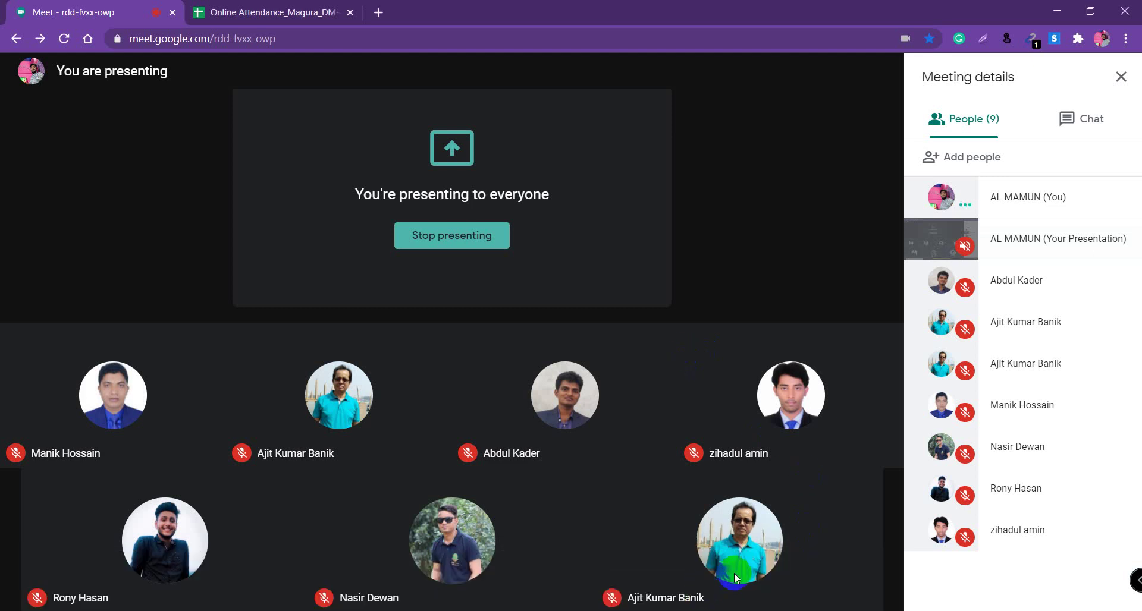
# Step: Mark student no. 3 as Present for Class 16 in the Magura_DM-440 attendance sheet
pyautogui.click(268, 12)
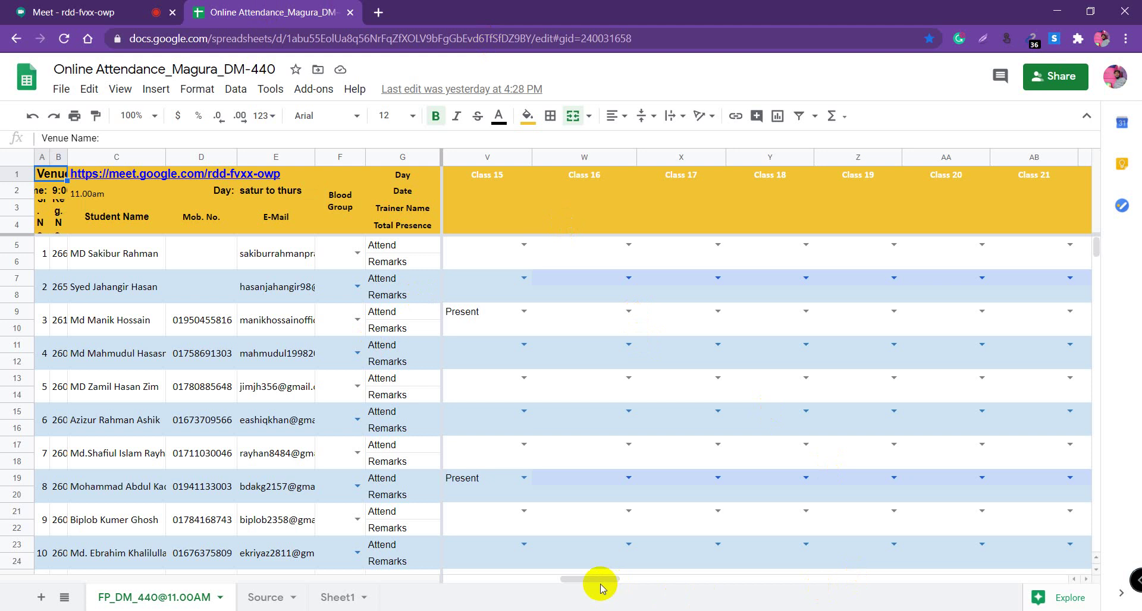
pyautogui.moveTo(595, 579); pyautogui.dragTo(574, 582)
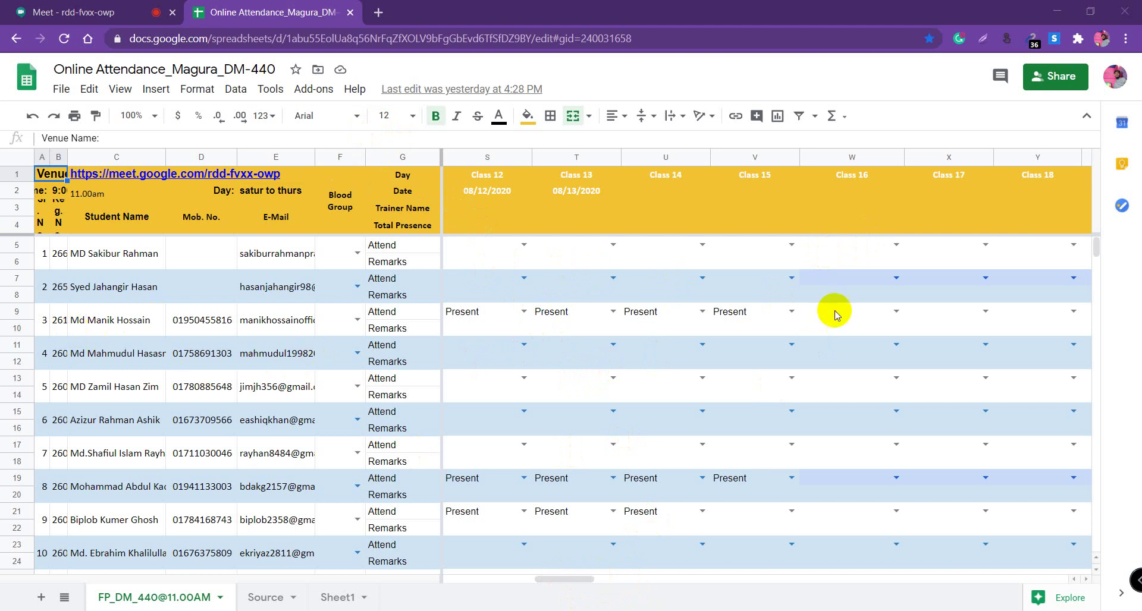
pyautogui.click(896, 312)
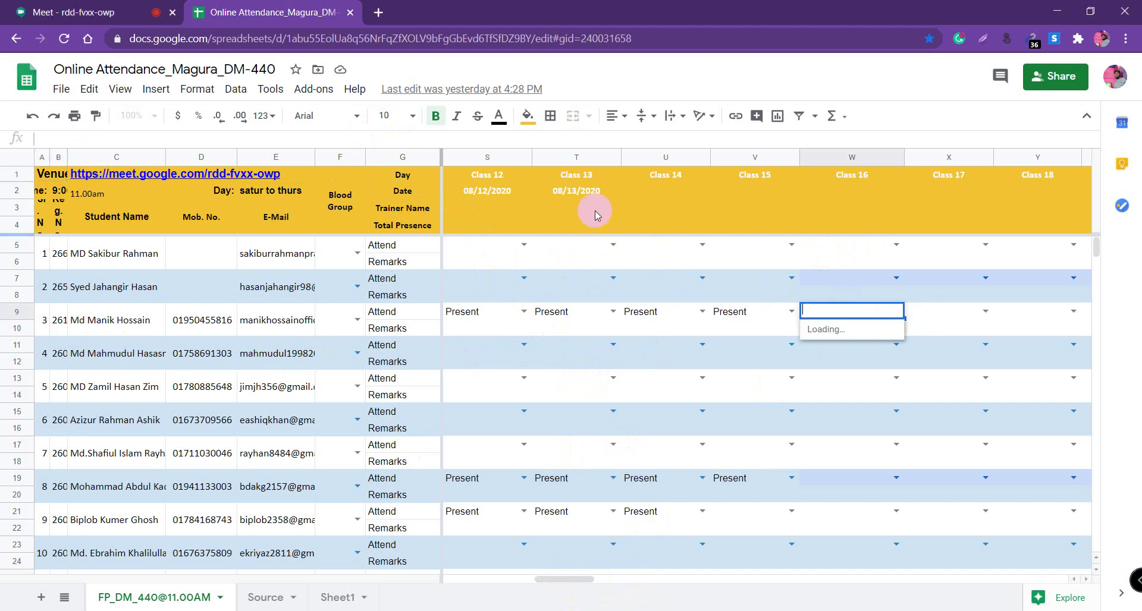
pyautogui.click(825, 331)
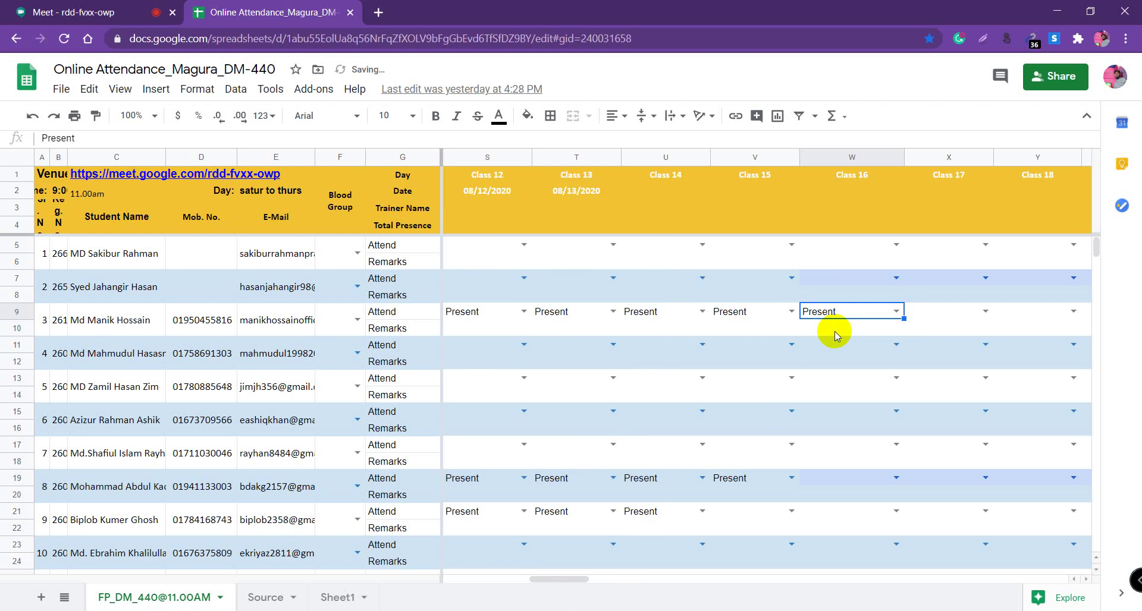
# Step: Extend the date series from Class 13 through Class 17, filling in 08/14/2020 to 08/17/2020
pyautogui.click(586, 190)
pyautogui.moveTo(686, 200); pyautogui.dragTo(911, 188)
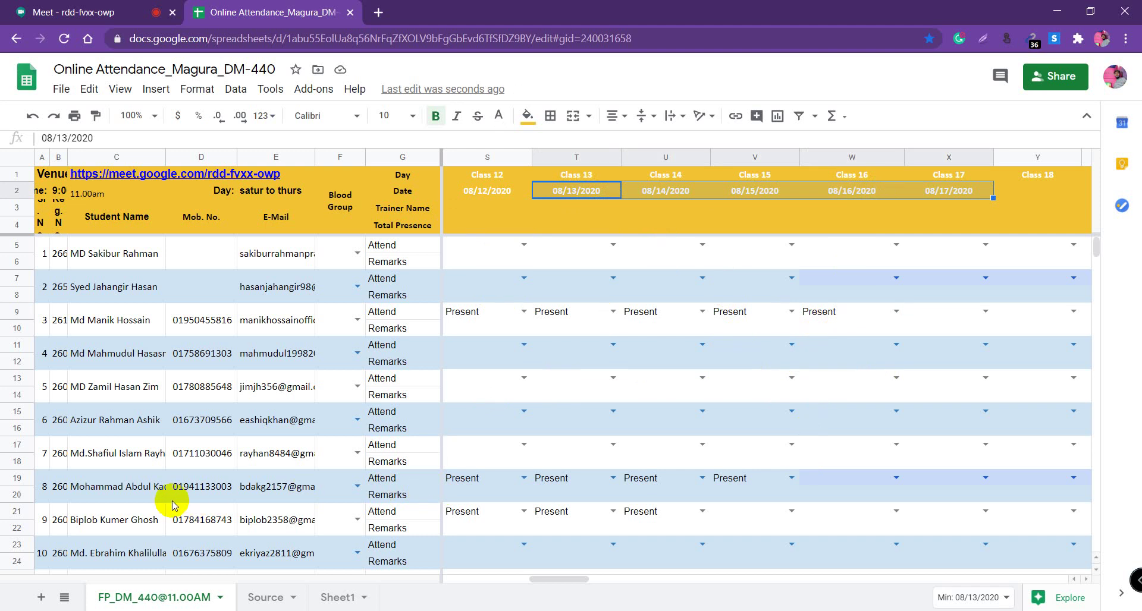
# Step: Mark students no. 8 and no. 12 as Present for Class 16
pyautogui.click(895, 478)
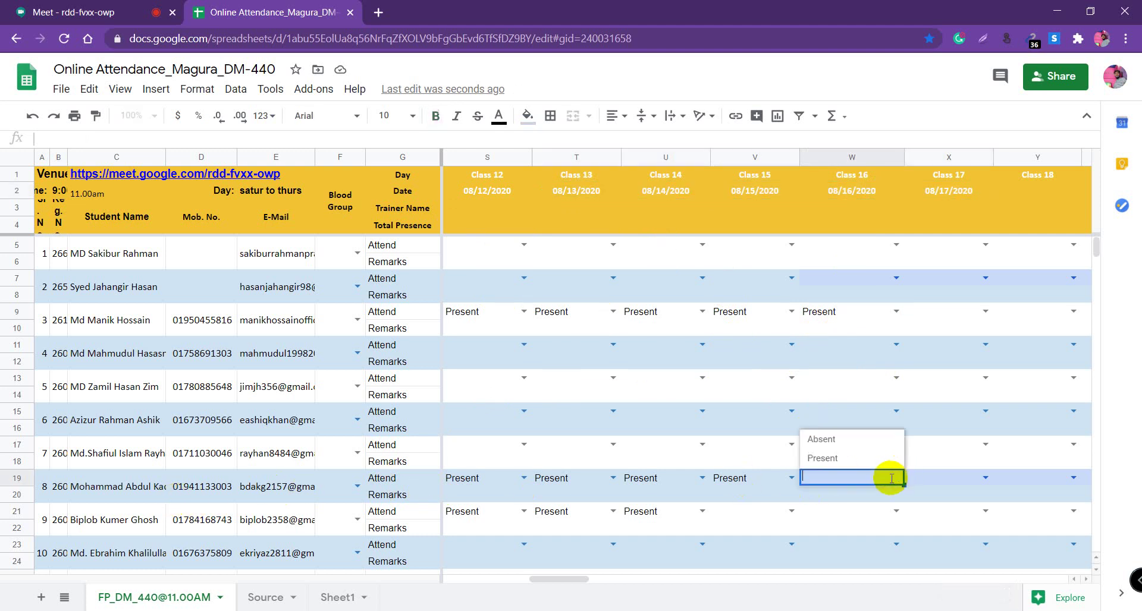
pyautogui.click(817, 459)
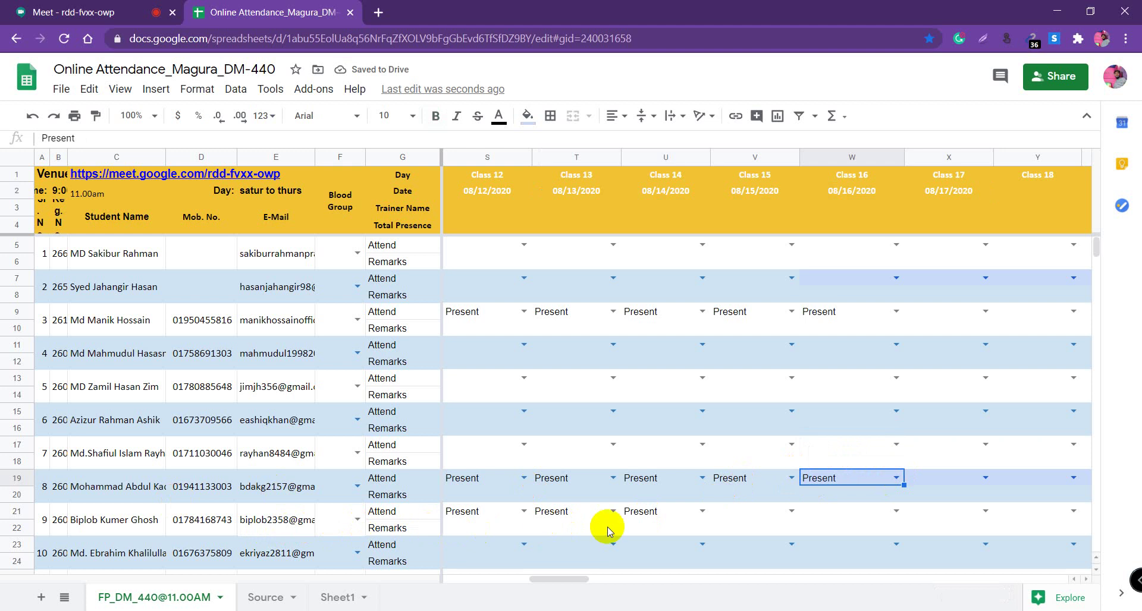
pyautogui.scroll(-2, 843, 506)
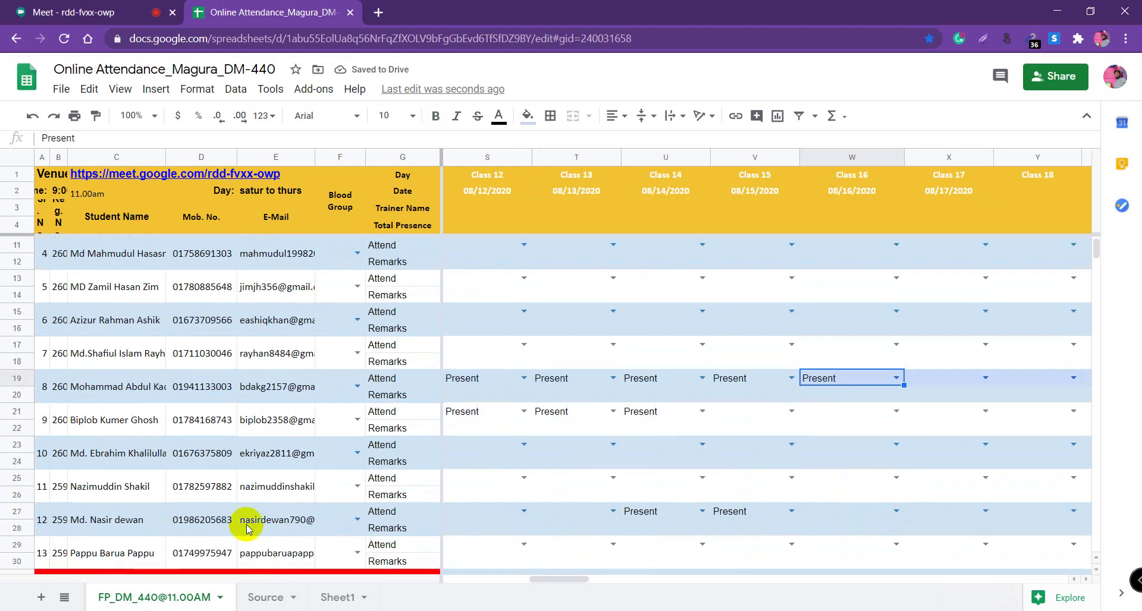
pyautogui.doubleClick(876, 506)
pyautogui.click(845, 495)
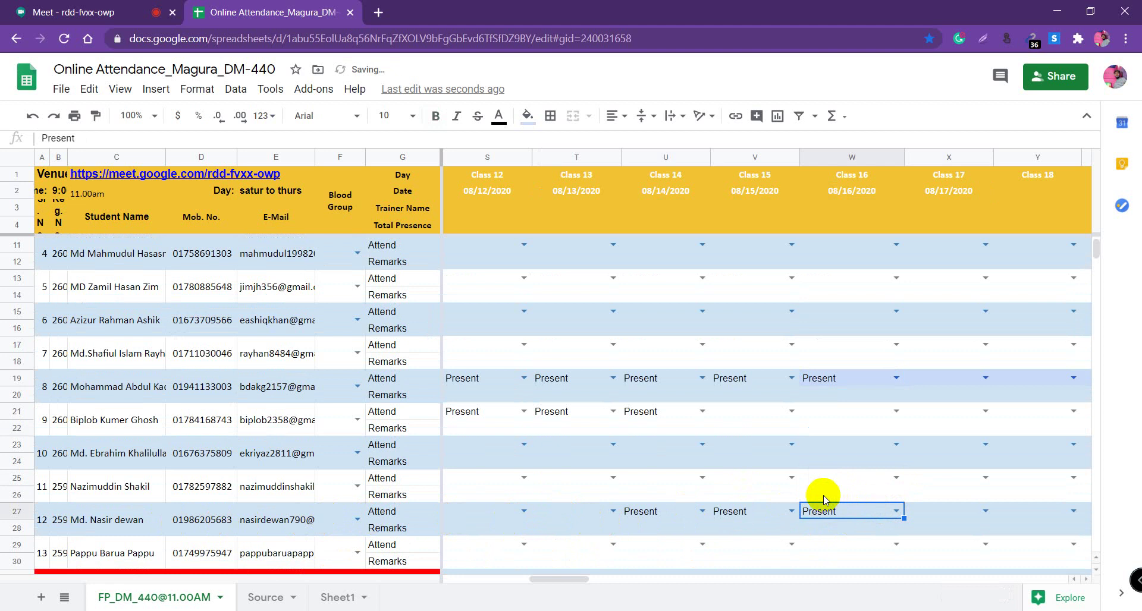
# Step: Compare the remaining students, down to no. 24, with the participant list in the Google Meet call
pyautogui.scroll(-3, 821, 502)
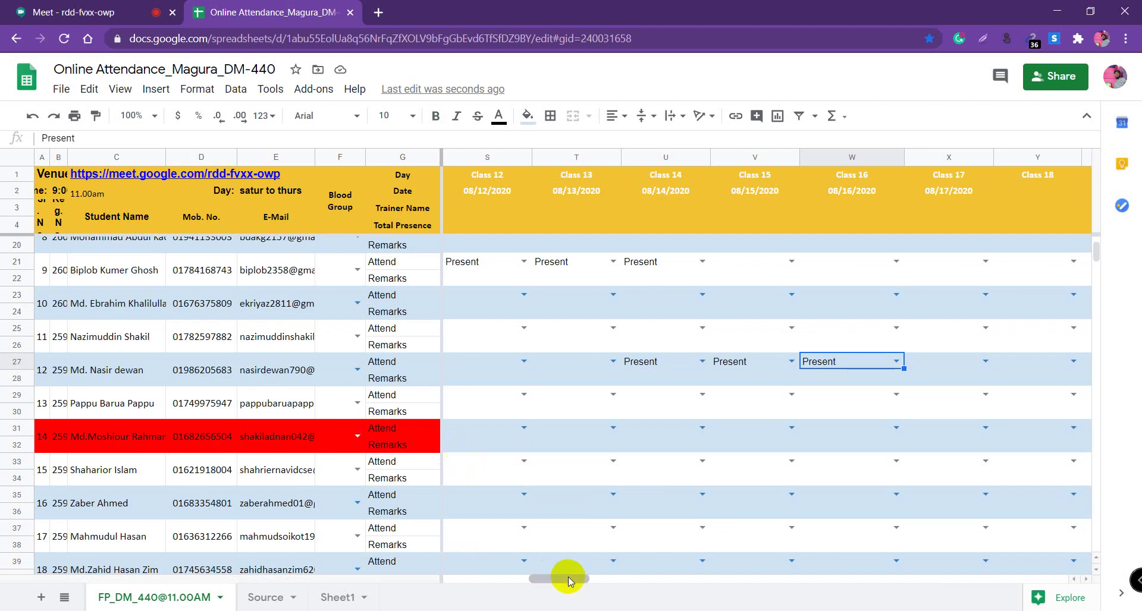
pyautogui.moveTo(569, 577)
pyautogui.mouseDown()
pyautogui.moveTo(458, 590)
pyautogui.moveTo(598, 591)
pyautogui.moveTo(562, 589)
pyautogui.mouseUp()
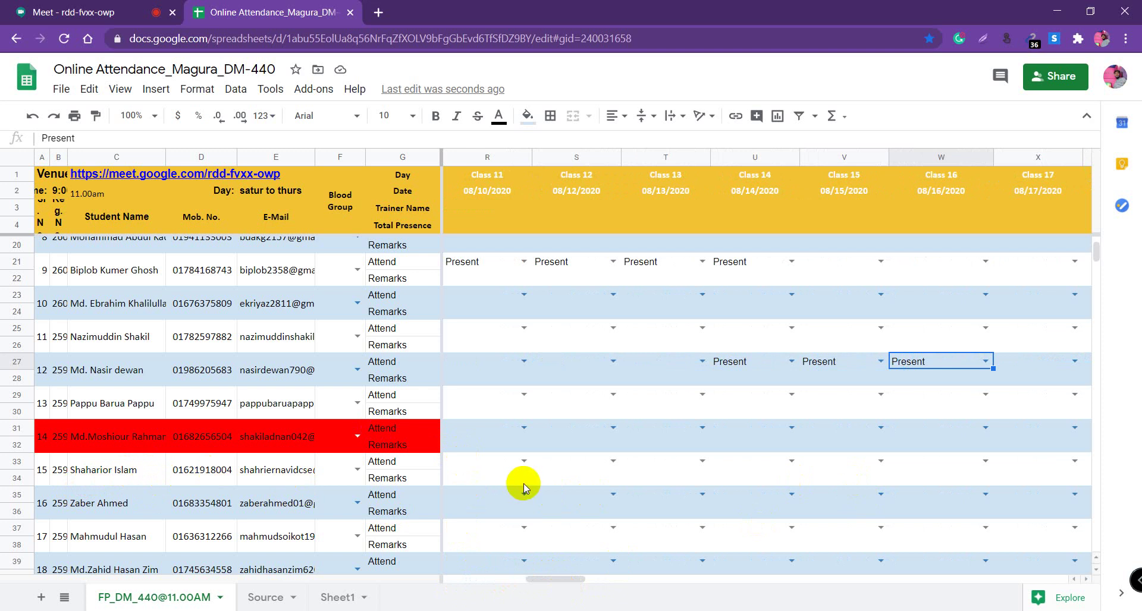
pyautogui.scroll(-1, 524, 483)
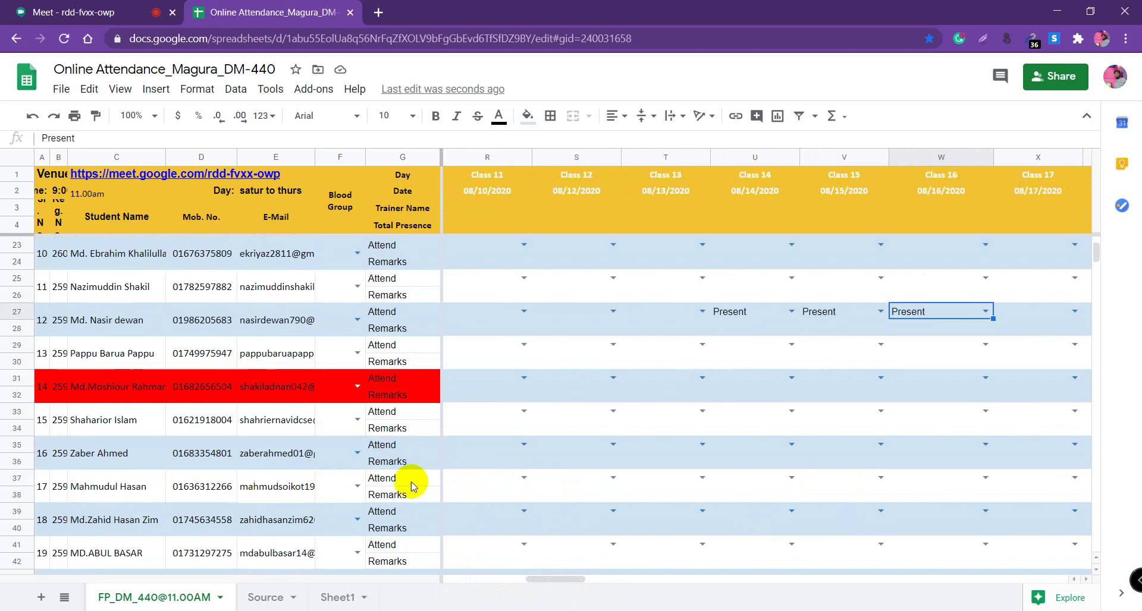
pyautogui.scroll(-2, 458, 486)
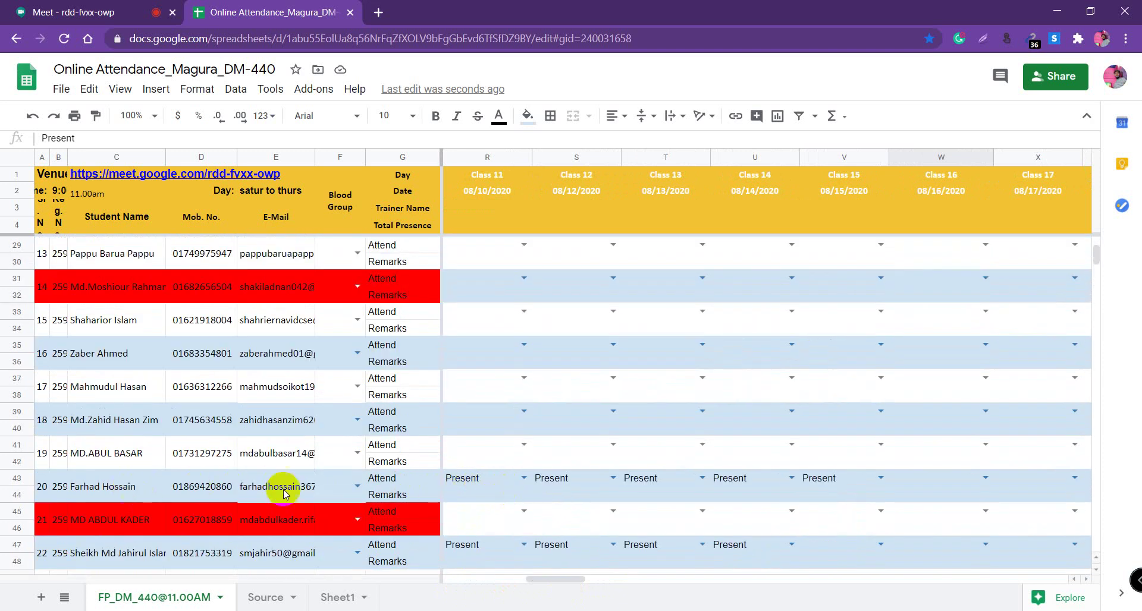
pyautogui.scroll(-1, 502, 508)
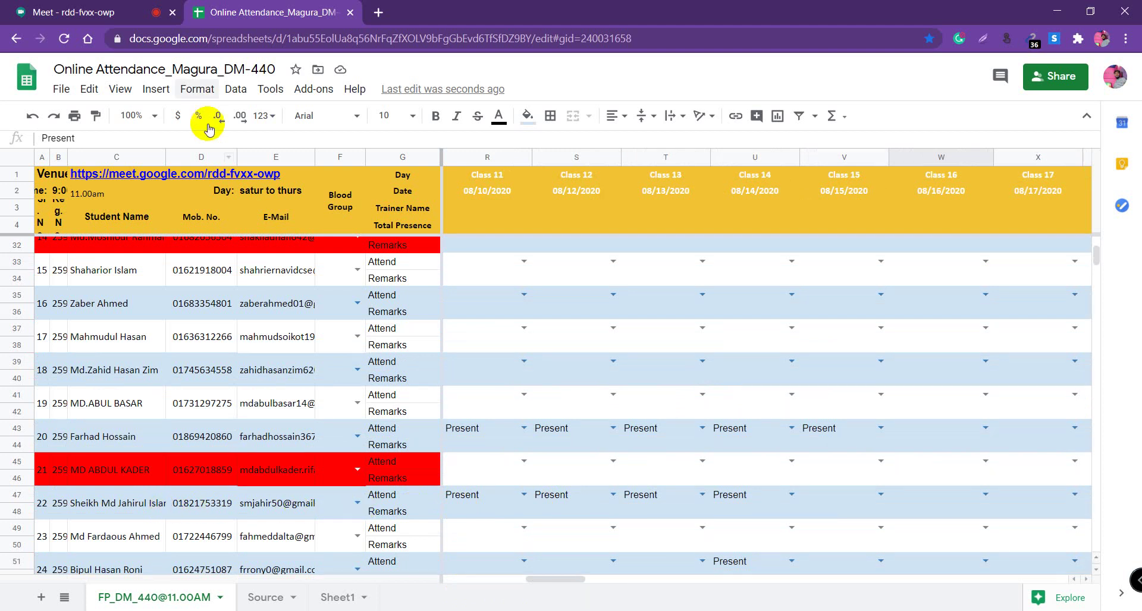
pyautogui.click(144, 15)
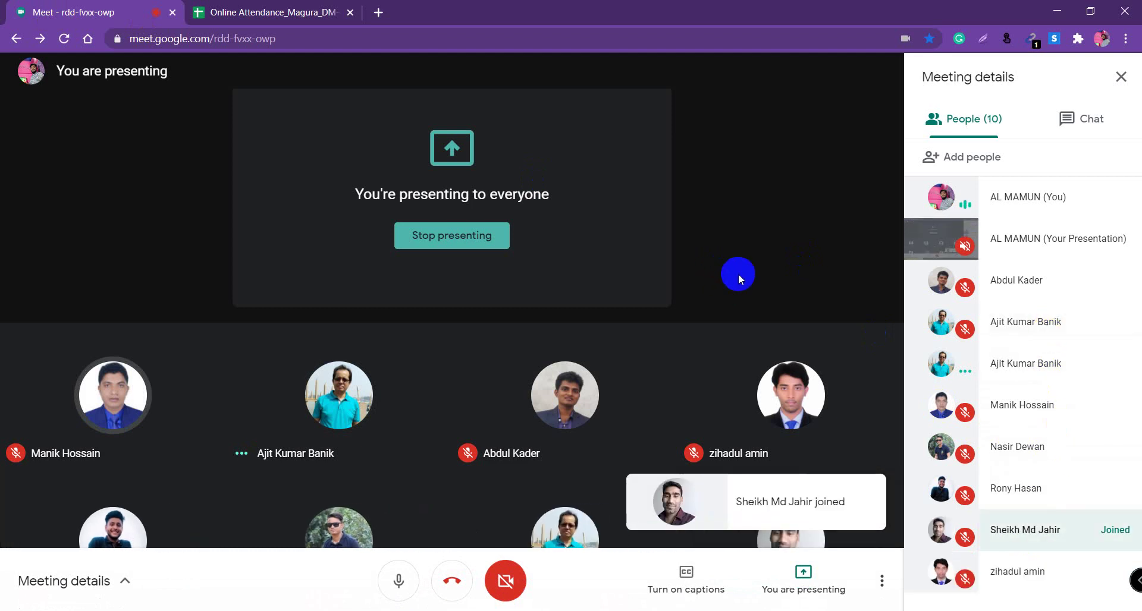
pyautogui.click(298, 16)
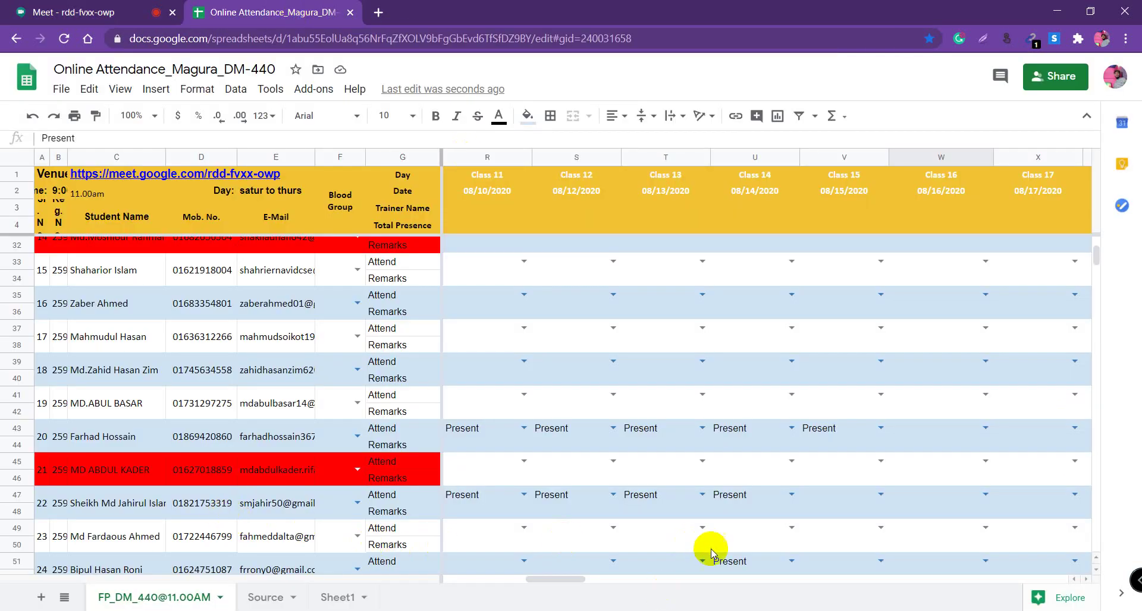
# Step: Mark students no. 22 and no. 24 as Present for Class 15
pyautogui.click(880, 496)
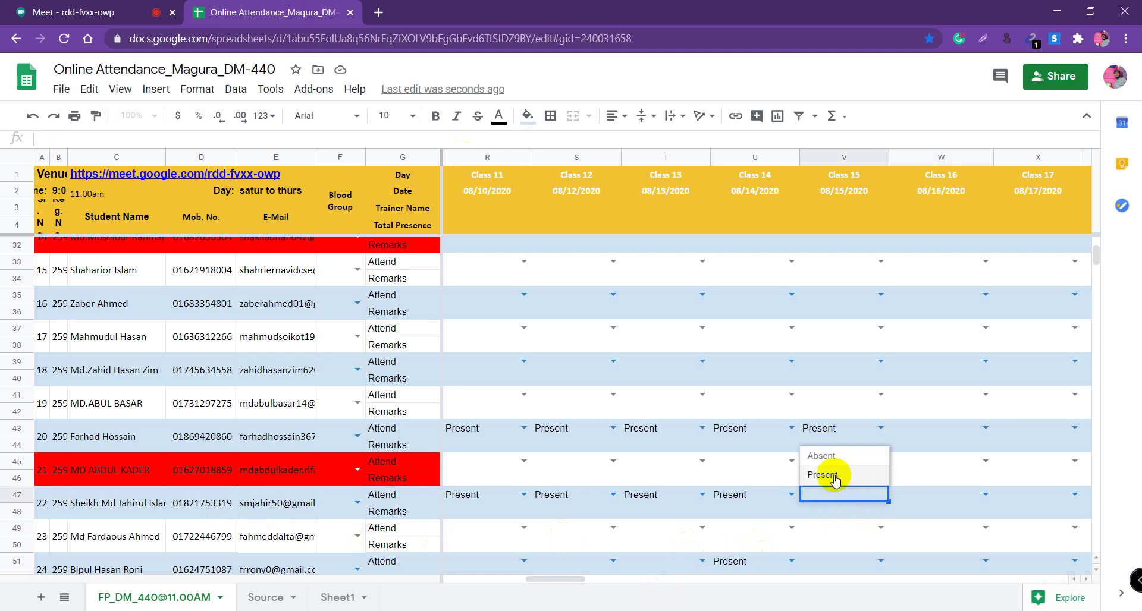
pyautogui.click(839, 474)
pyautogui.scroll(-2, 744, 547)
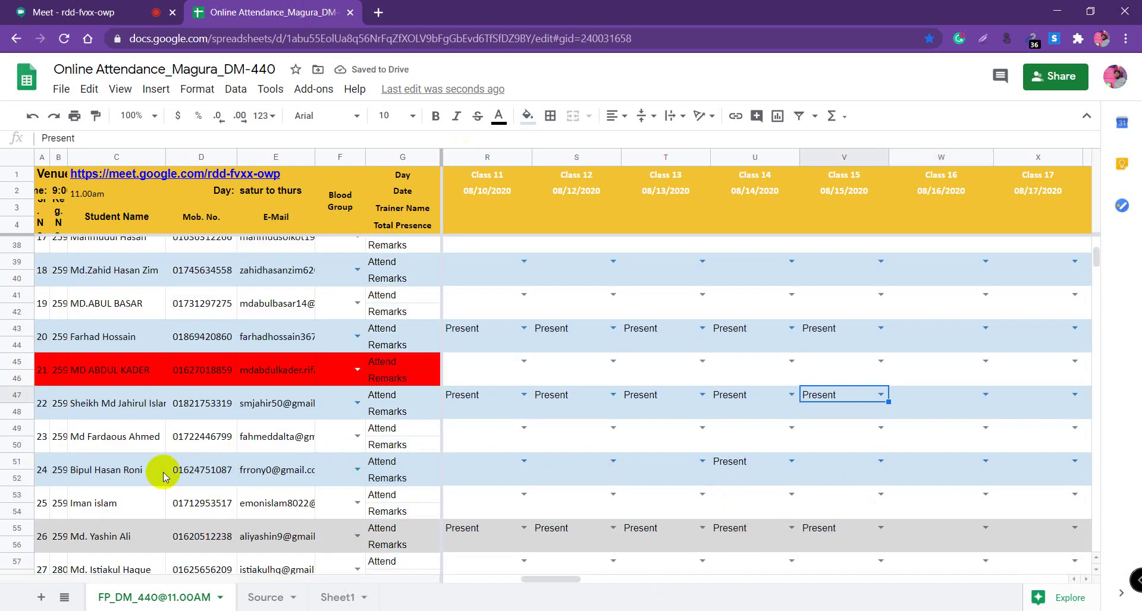
pyautogui.doubleClick(878, 460)
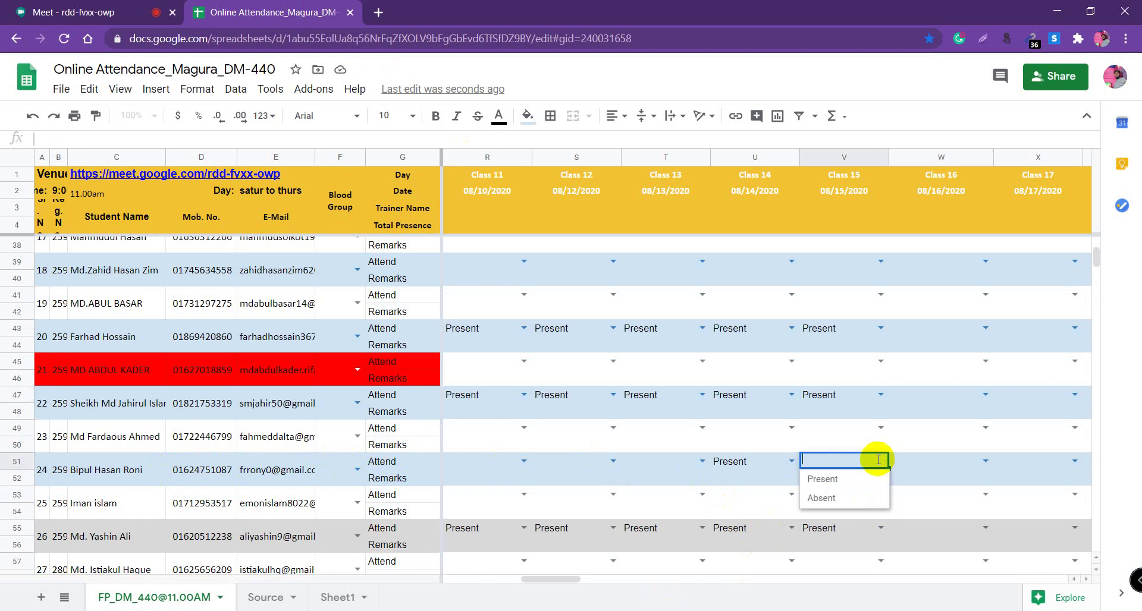
pyautogui.click(832, 480)
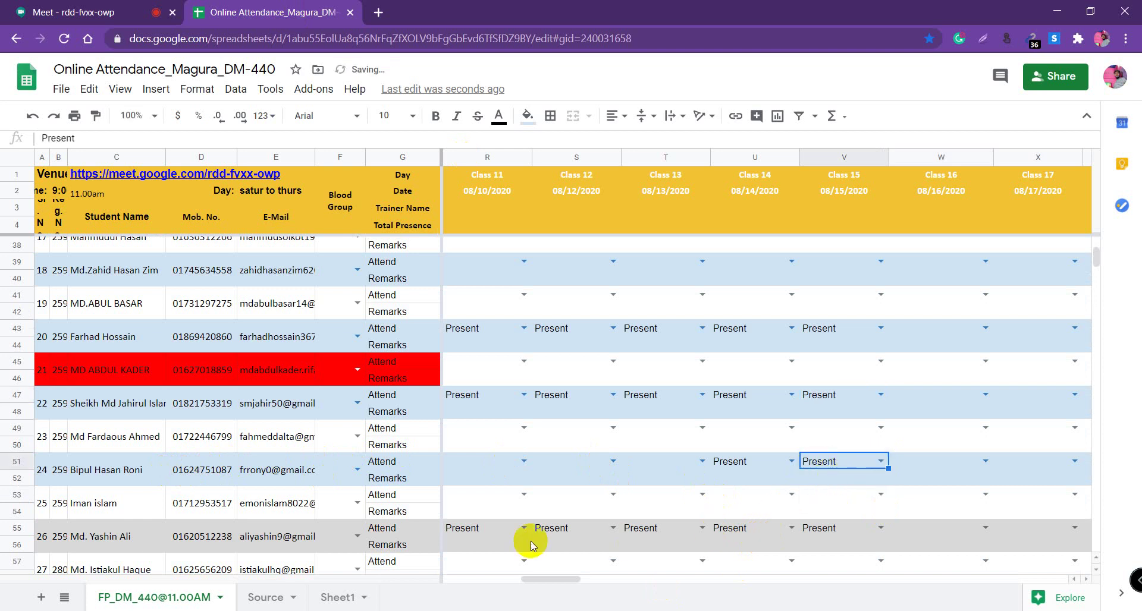
pyautogui.scroll(-3, 874, 537)
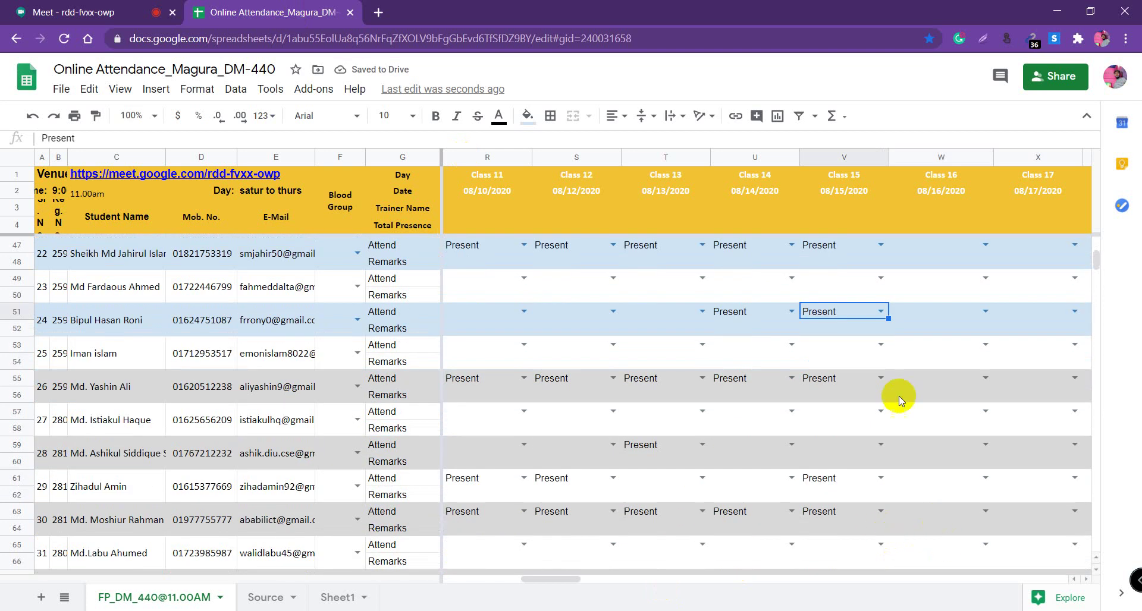
pyautogui.scroll(9, 862, 440)
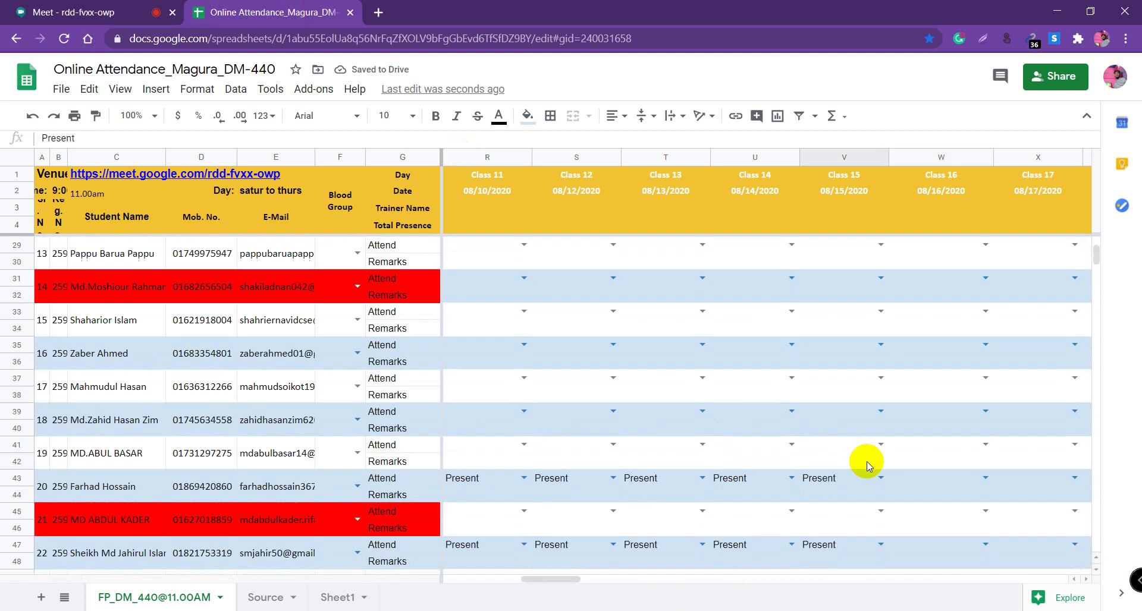
pyautogui.scroll(-6, 866, 462)
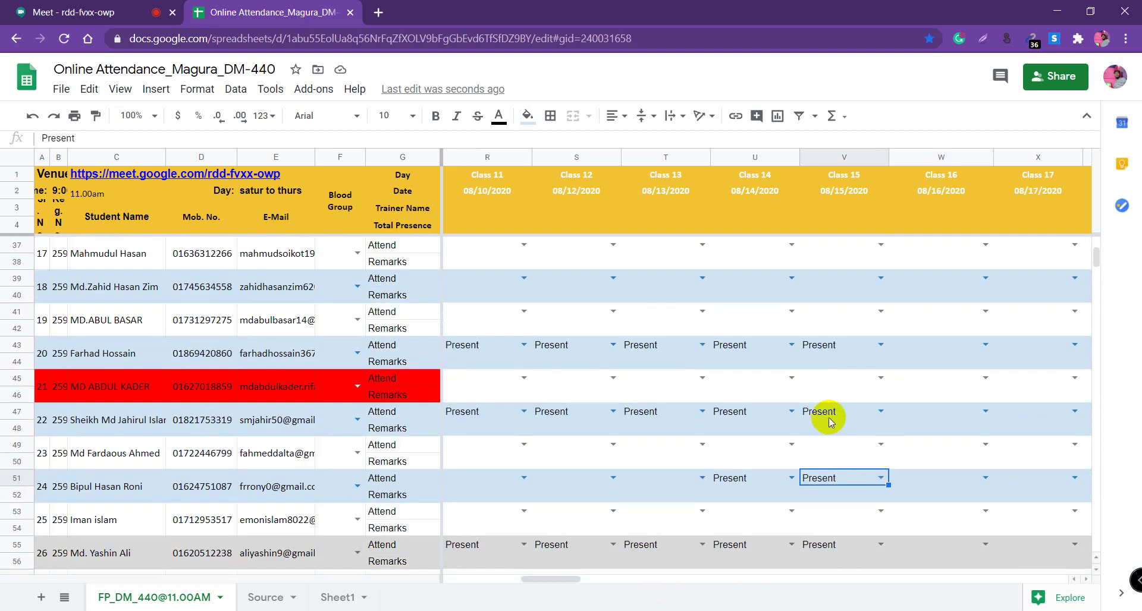
# Step: Undo the last three attendance entries, covering students no. 24, no. 22 and no. 12
pyautogui.click(32, 119)
pyautogui.click(32, 119)
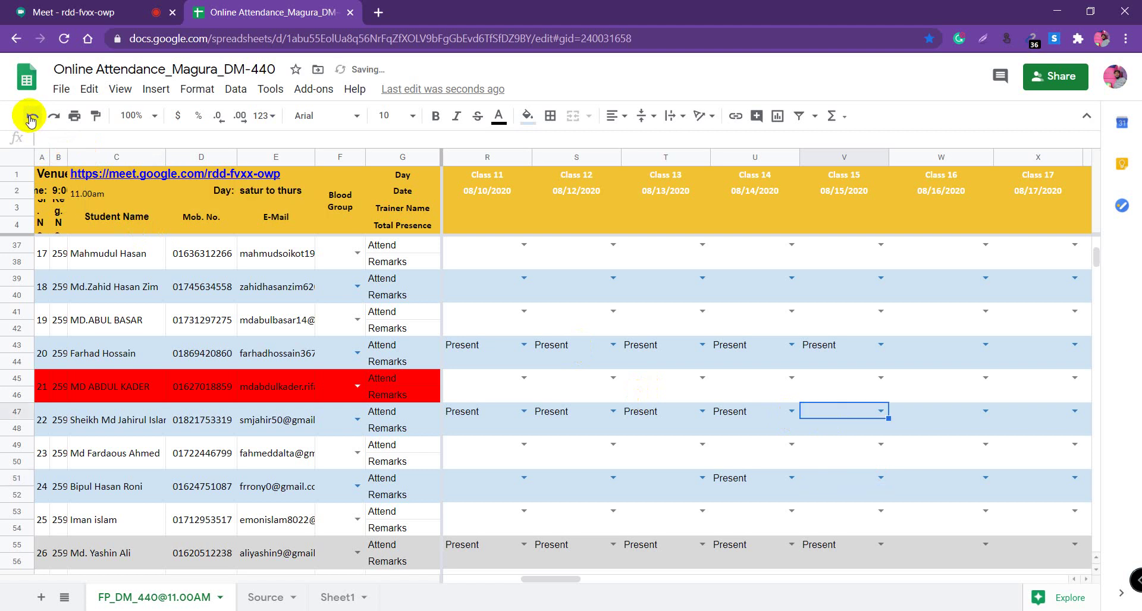
pyautogui.click(32, 119)
# Step: Mark student no. 12 as Present for Class 16
pyautogui.scroll(3, 612, 438)
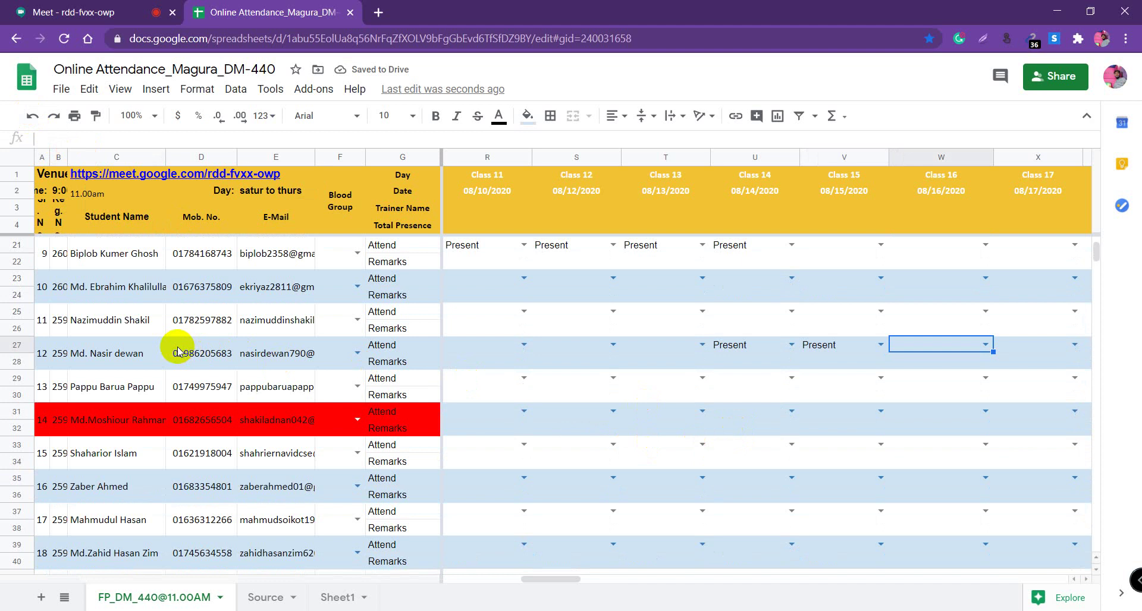
pyautogui.click(982, 344)
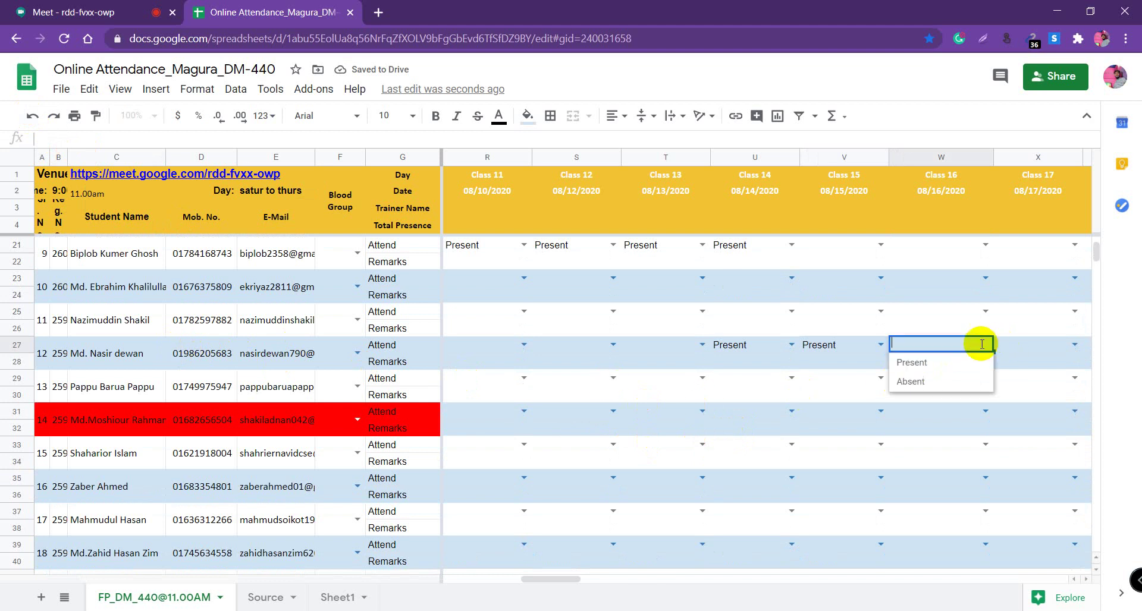
pyautogui.click(926, 369)
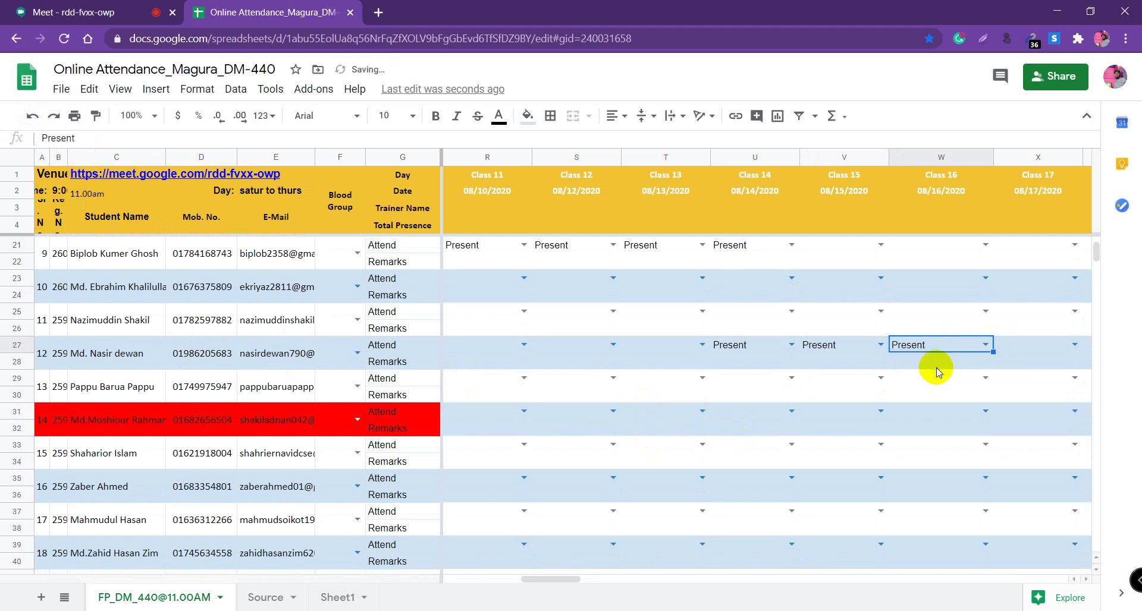
pyautogui.scroll(6, 936, 367)
pyautogui.scroll(-1, 934, 365)
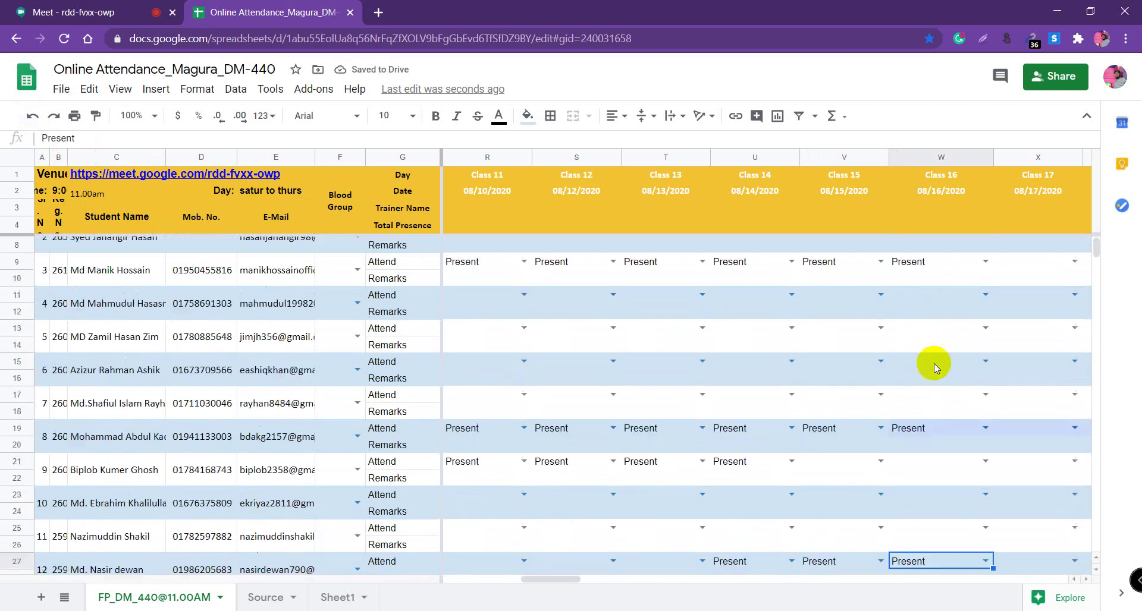
# Step: Mark students no. 22 and no. 24 as Present for Class 16
pyautogui.scroll(-5, 934, 366)
pyautogui.scroll(-2, 957, 482)
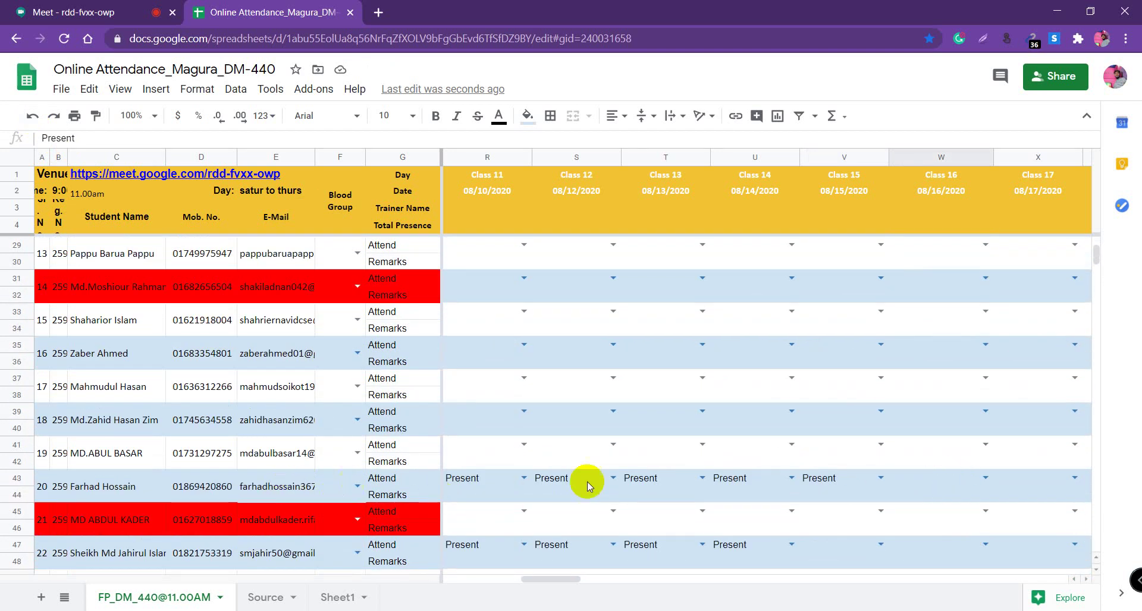
pyautogui.scroll(-2, 862, 484)
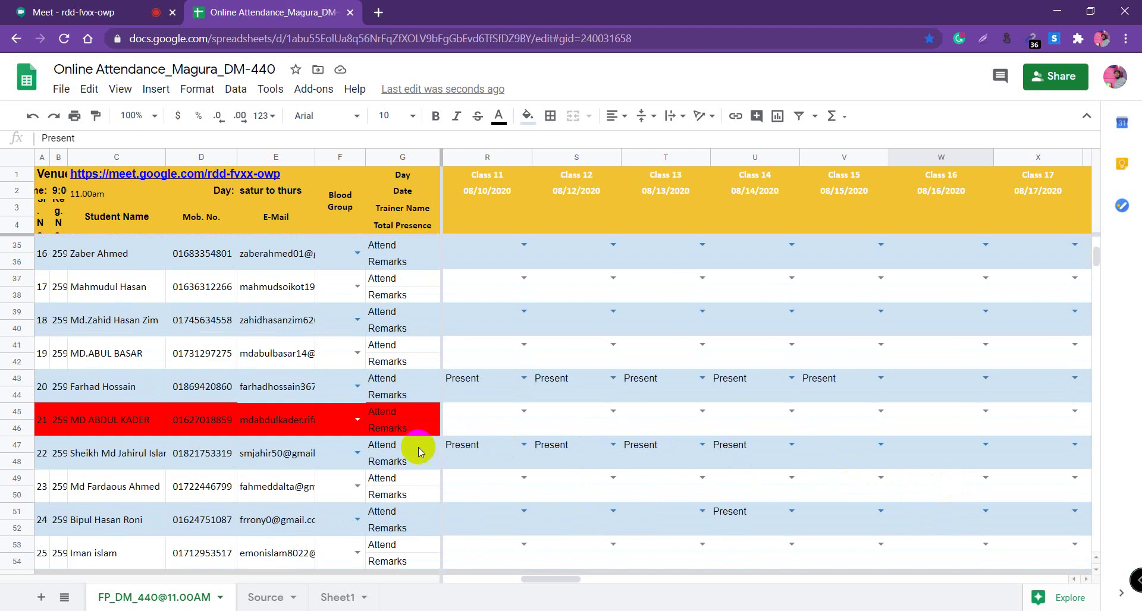
pyautogui.click(982, 444)
pyautogui.click(929, 461)
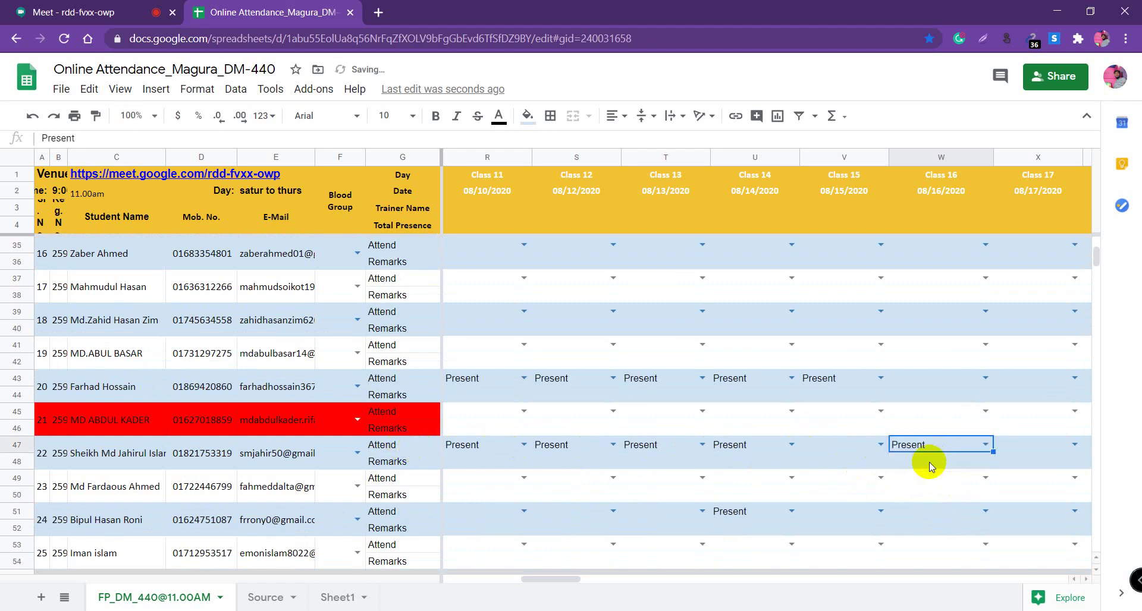
pyautogui.scroll(-1, 926, 459)
pyautogui.scroll(-1, 926, 459)
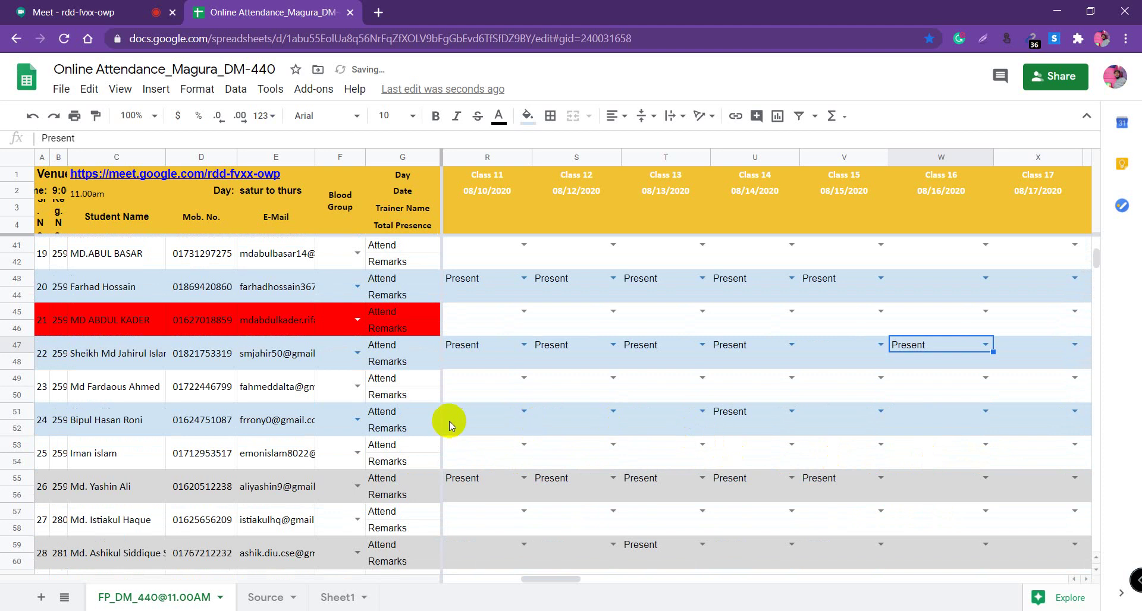
pyautogui.click(985, 412)
pyautogui.click(924, 434)
pyautogui.scroll(-2, 923, 430)
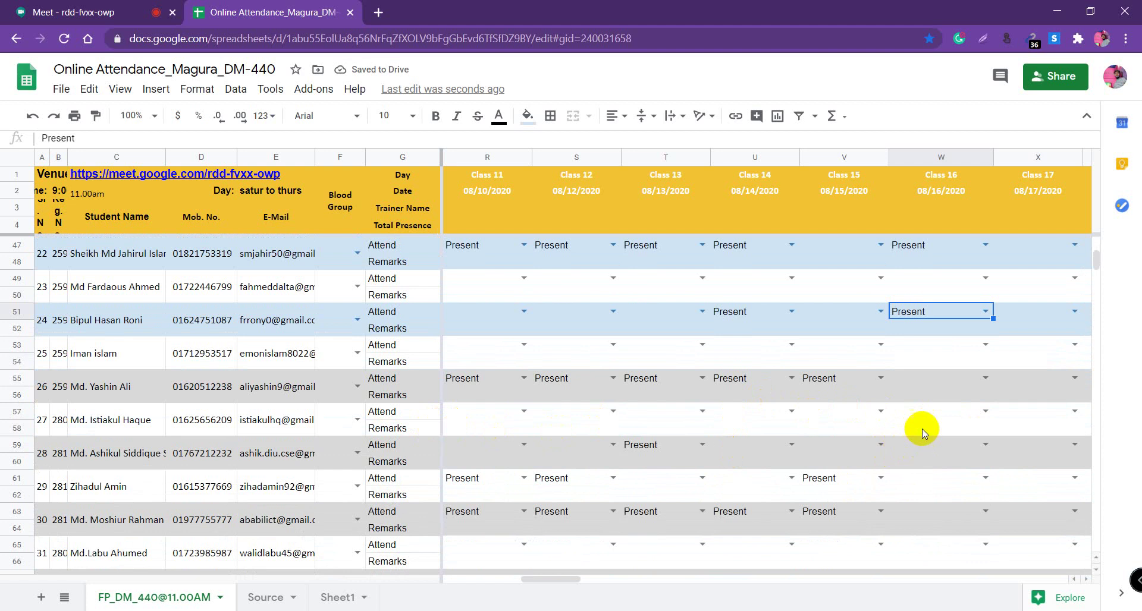
# Step: Mark students no. 29 and no. 34 as Present for Class 16
pyautogui.scroll(-1, 982, 401)
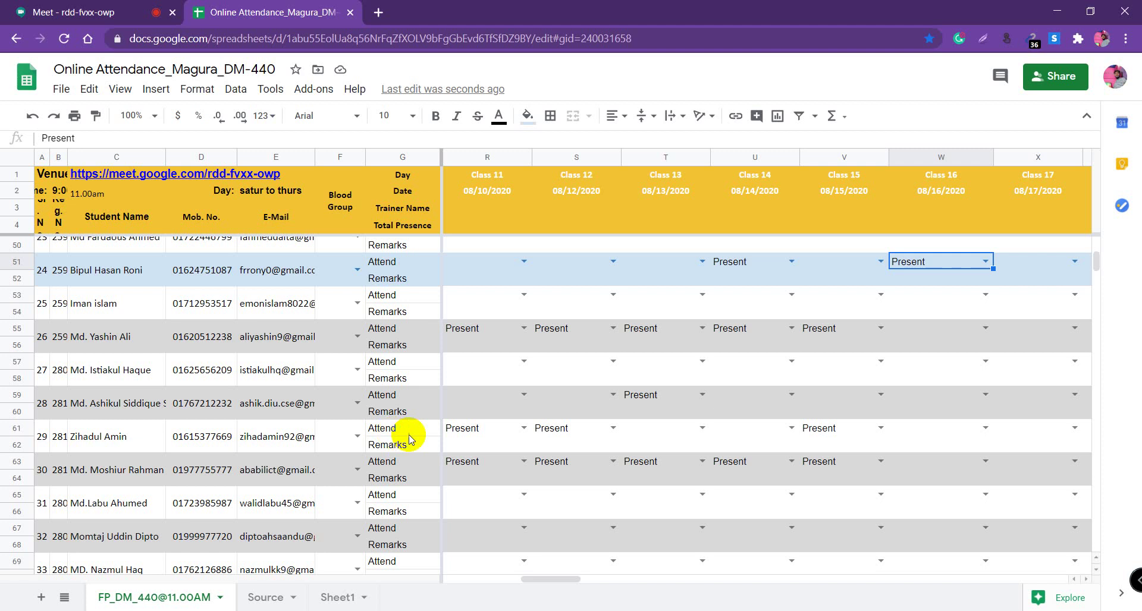
pyautogui.click(981, 429)
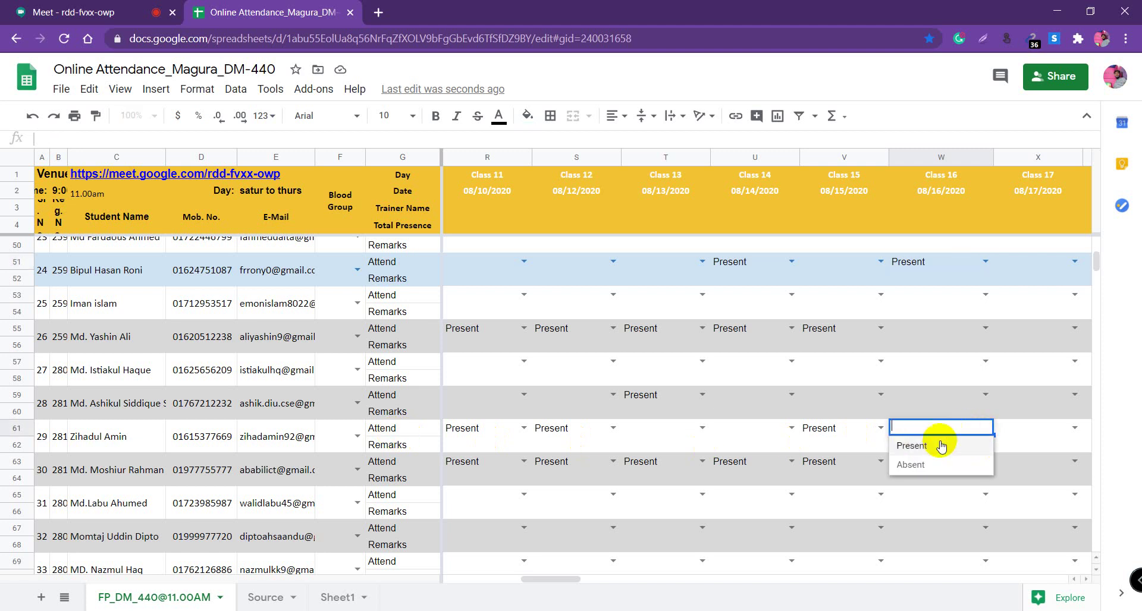
pyautogui.click(929, 446)
pyautogui.scroll(-1, 863, 453)
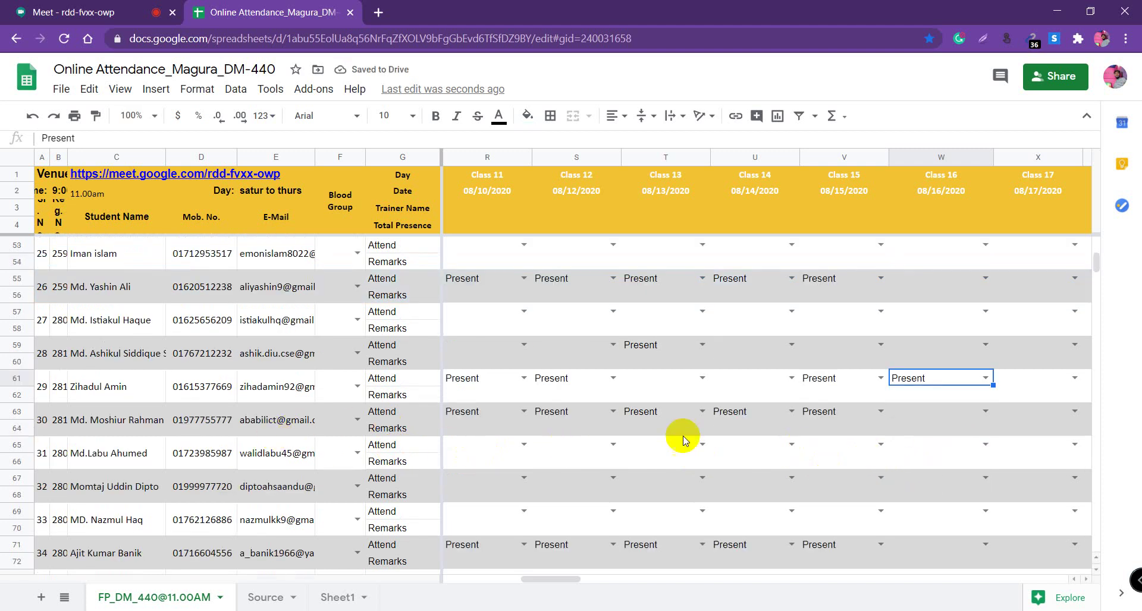
pyautogui.scroll(-1, 926, 438)
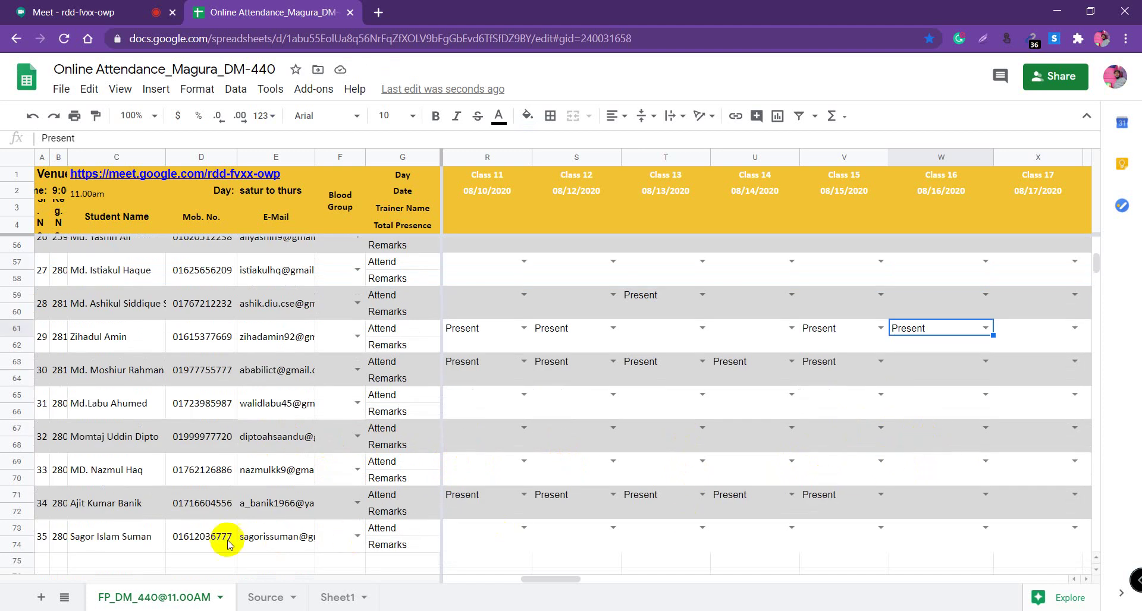
pyautogui.click(984, 494)
pyautogui.click(916, 479)
pyautogui.scroll(-3, 914, 476)
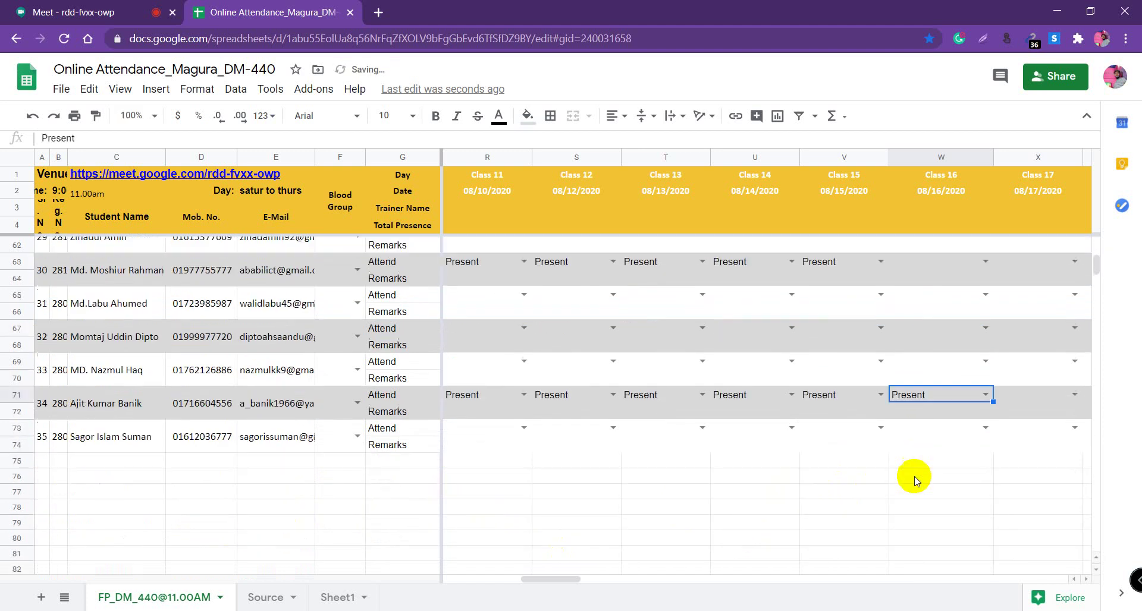
# Step: Open a new blank browser tab and switch back to the Google Meet call
pyautogui.scroll(8, 832, 509)
pyautogui.scroll(10, 741, 512)
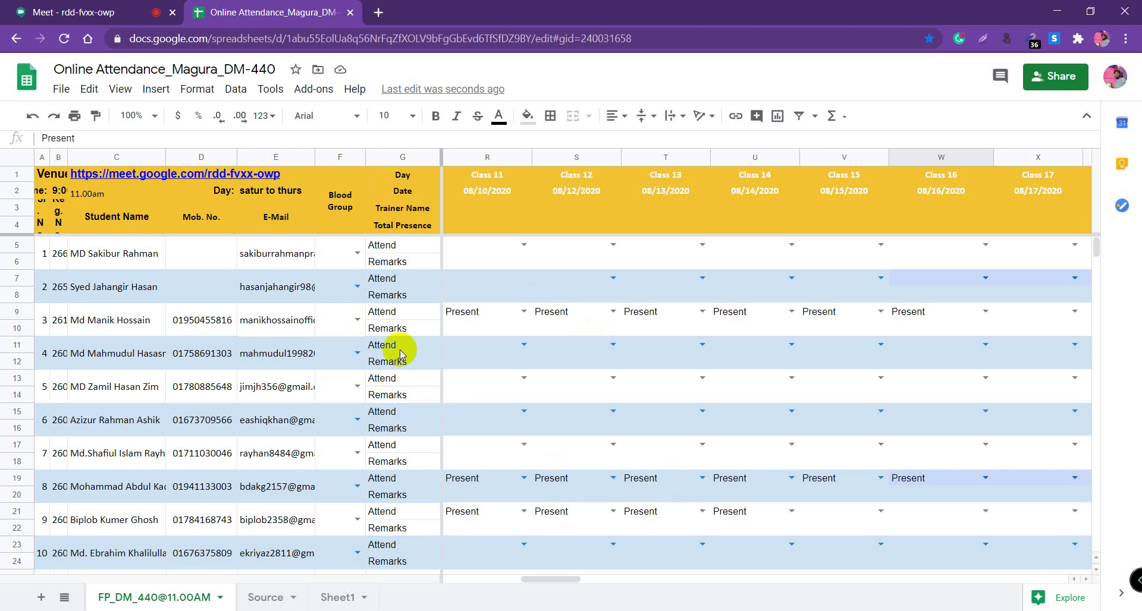
pyautogui.click(379, 13)
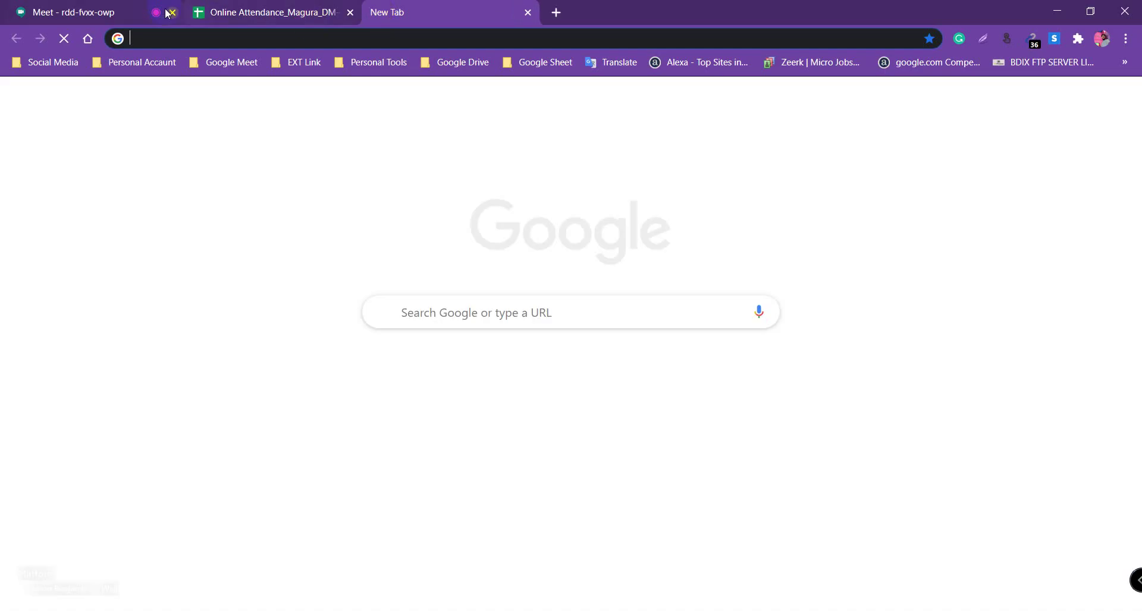
pyautogui.click(71, 12)
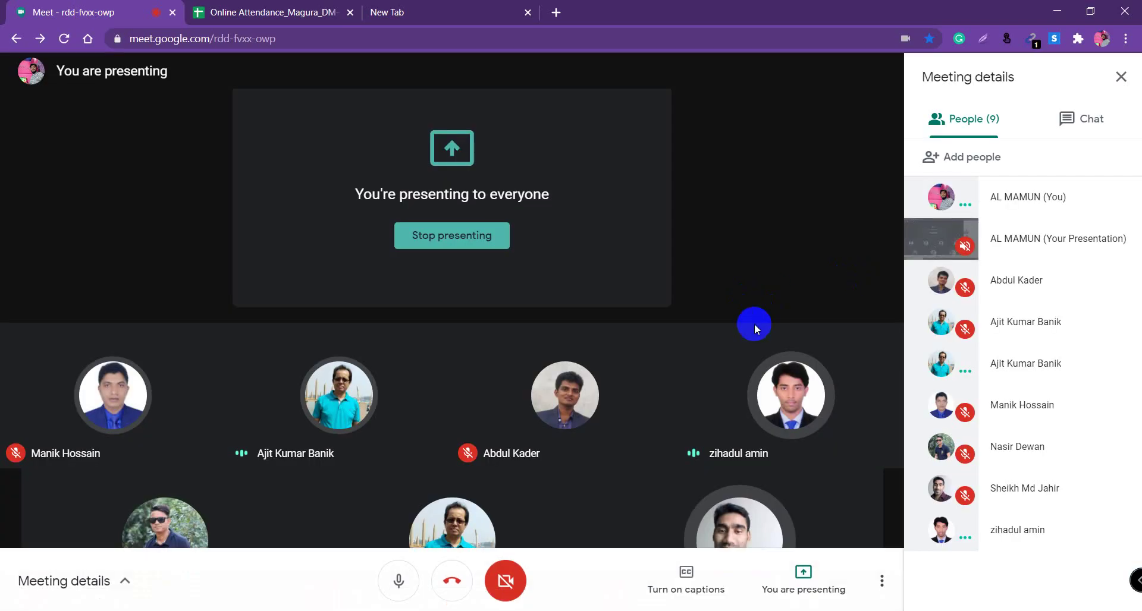